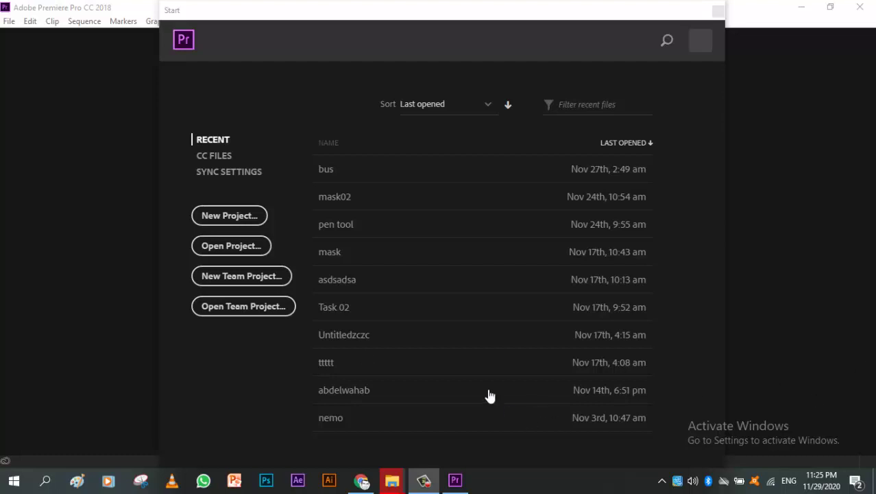
Create a new project named "J CUT" with the default settings
left_click(226, 215)
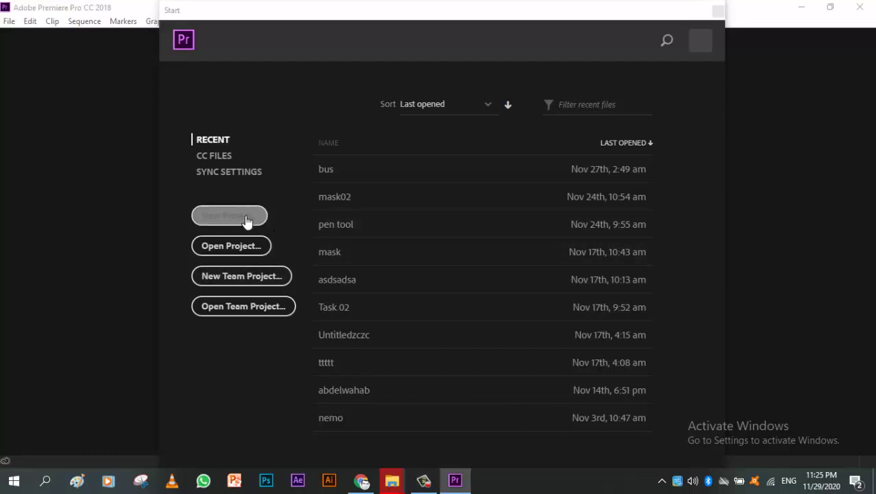
left_click(225, 221)
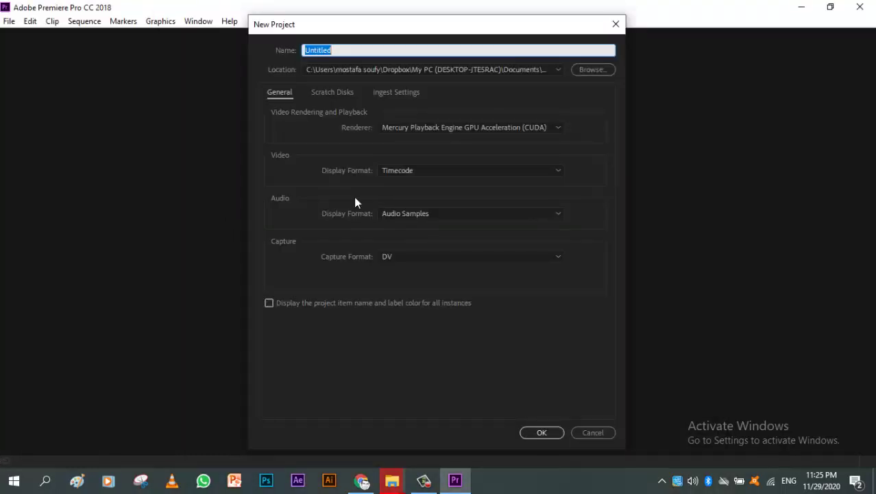
type("J CUT")
left_click(557, 433)
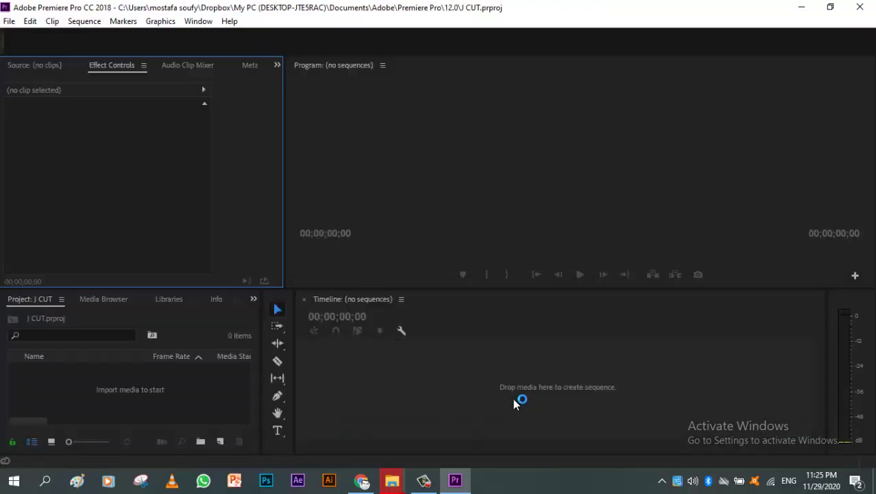
Import part 01.mp4 and part 02.mp4 from the J CUT folder on the Desktop
double_click(108, 389)
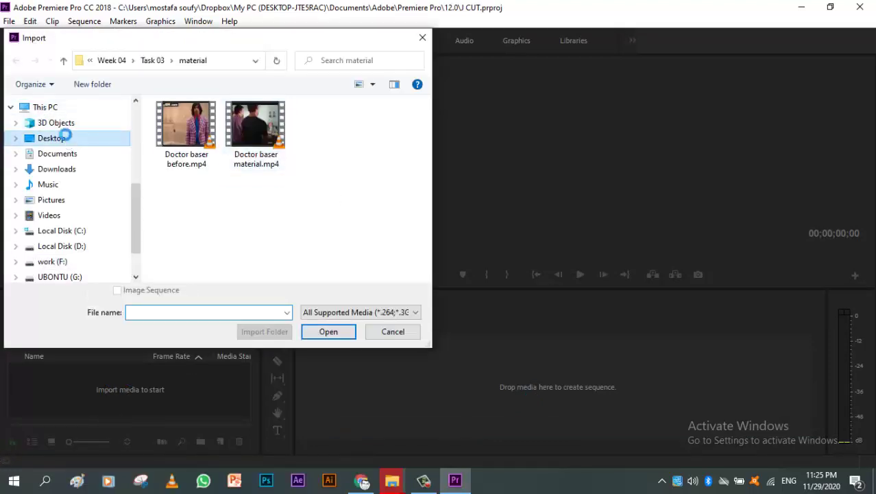
left_click(66, 136)
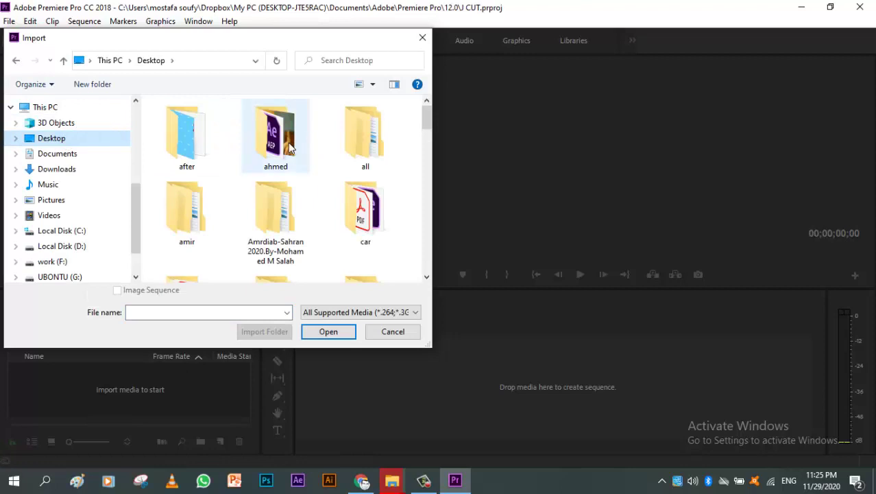
left_click(290, 148)
key("j")
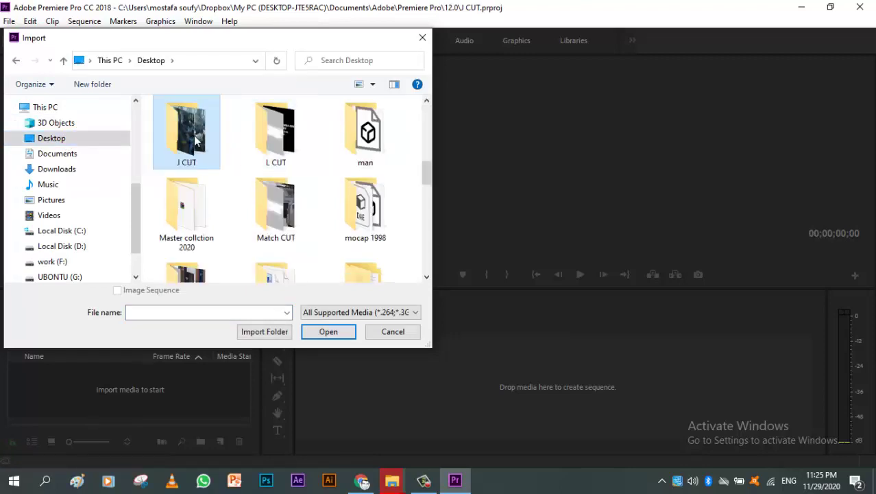
double_click(195, 140)
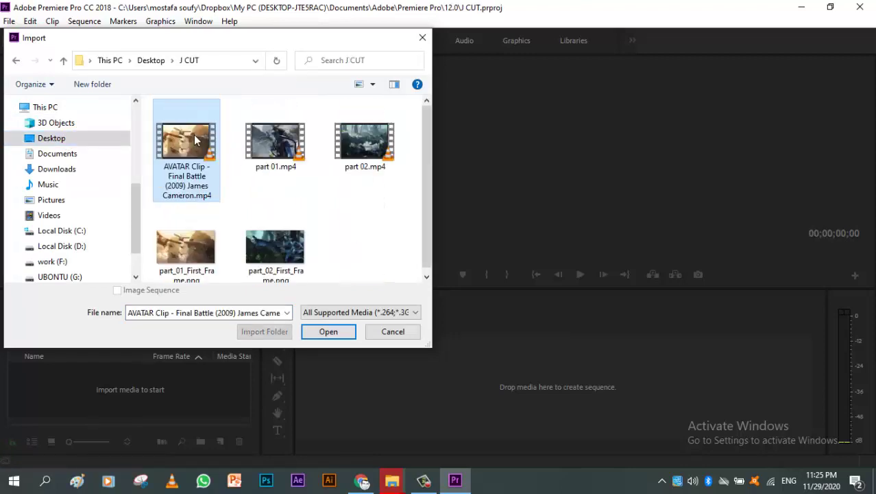
left_click(279, 158)
left_click(364, 144, "ctrl")
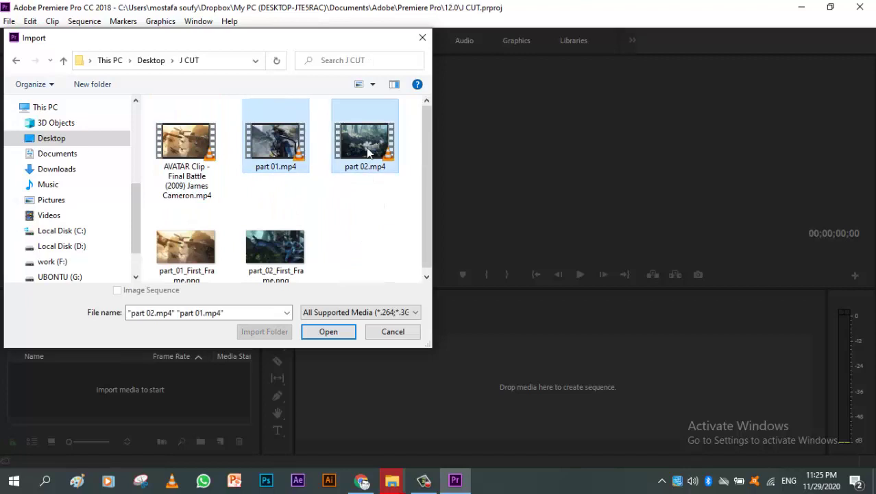
left_click(329, 332)
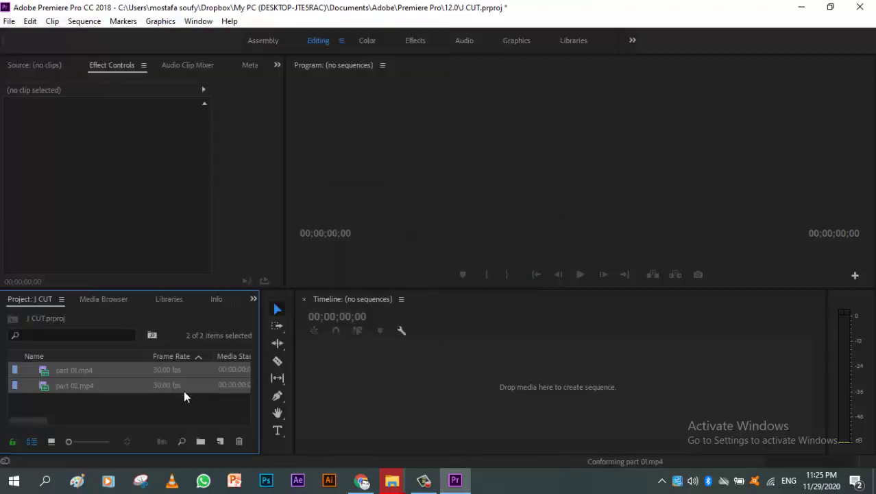
Create a sequence from part 01.mp4 and place part 02.mp4 directly after it on V1 and A1
left_click(122, 403)
left_click_drag(72, 371, 332, 393)
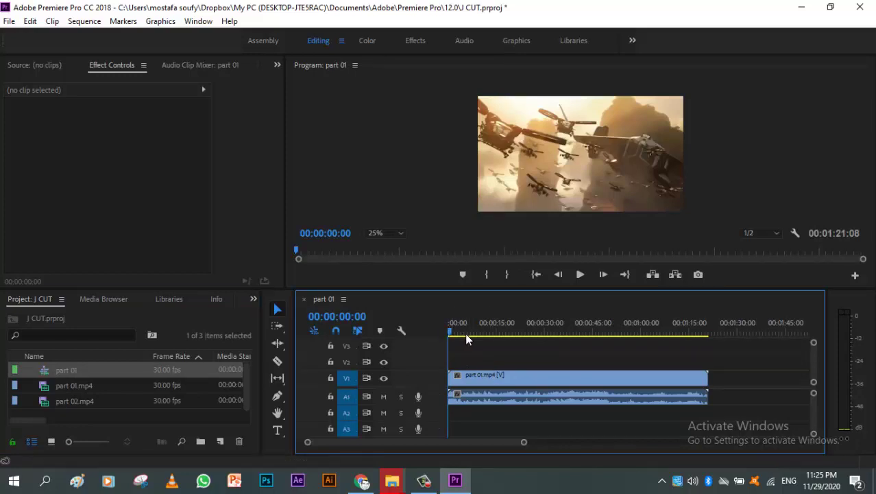
left_click_drag(450, 333, 707, 400)
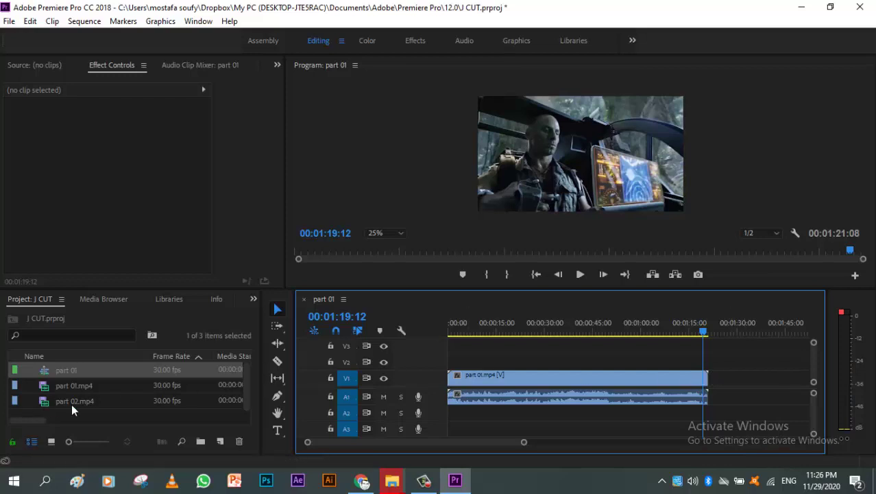
left_click_drag(72, 404, 715, 382)
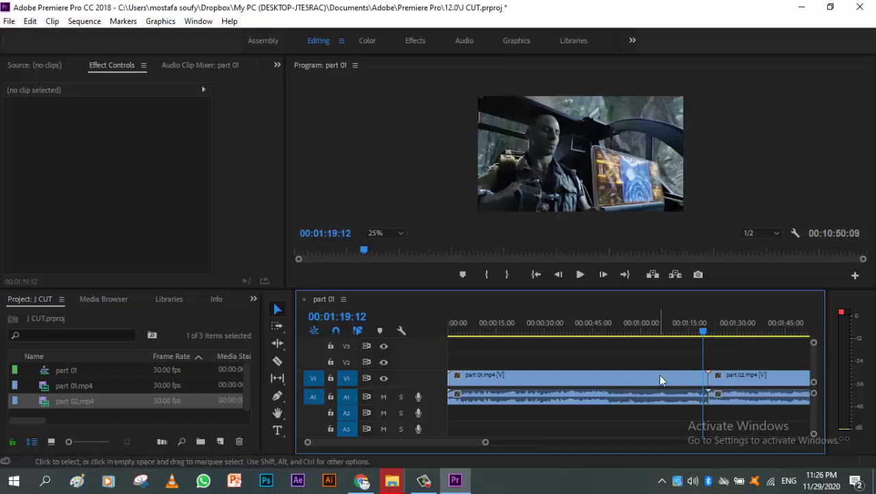
Select the edit point between part 01.mp4 and part 02.mp4 with the Rolling Edit tool
left_click_drag(702, 332, 731, 336)
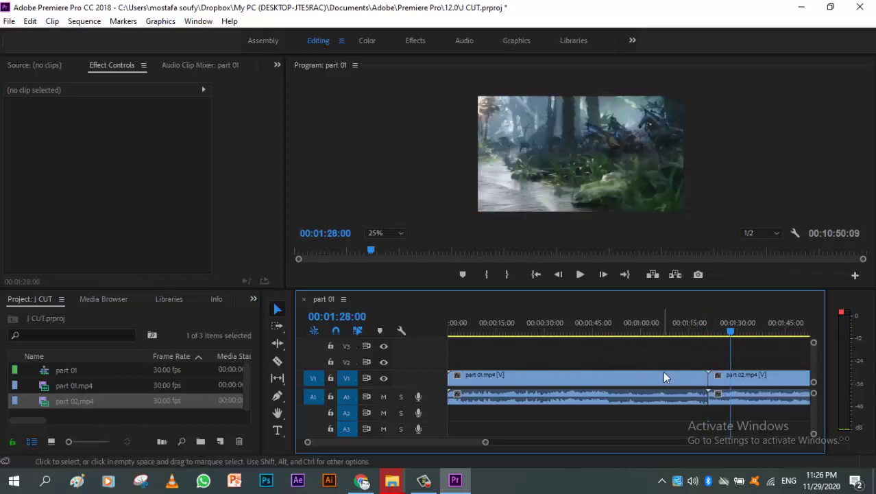
left_click(285, 345)
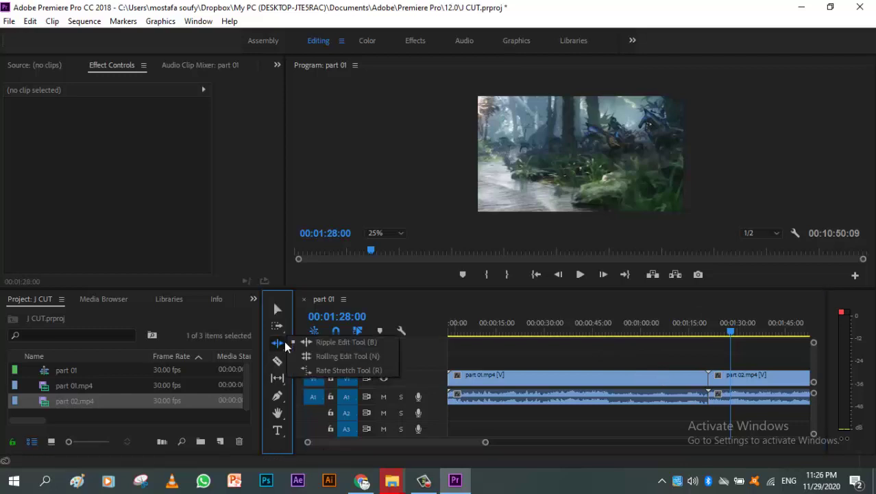
left_click(332, 355)
left_click(708, 376)
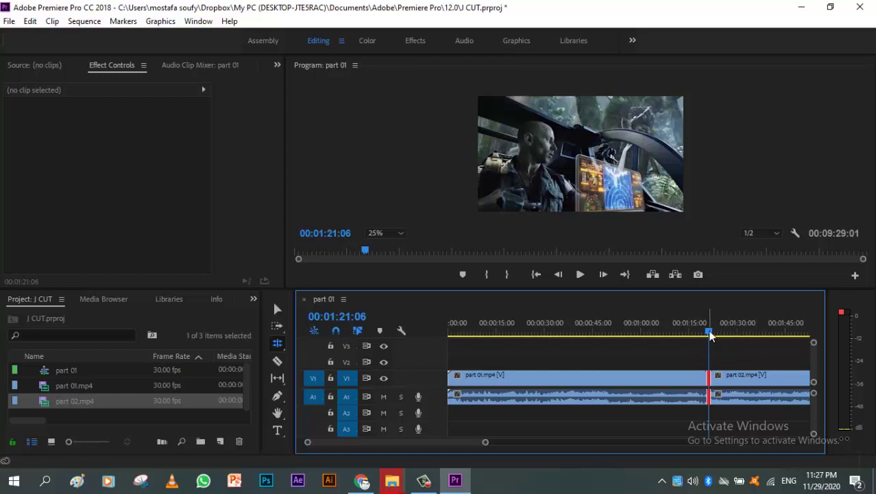
Split part 02.mp4 at 00:01:24:12, delete its short opening segment and close the gap after part 01.mp4
mouse_move(710, 335)
left_mouse_down()
mouse_move(730, 336)
mouse_move(719, 335)
left_mouse_up()
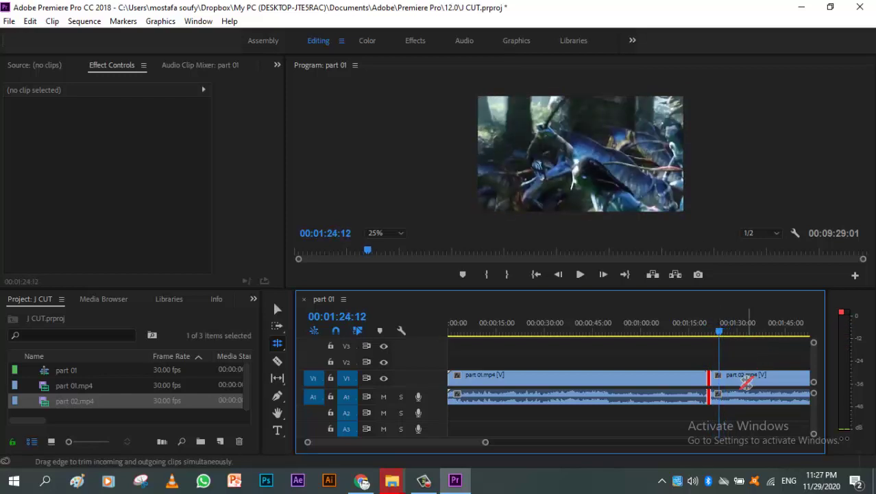
left_click(277, 360)
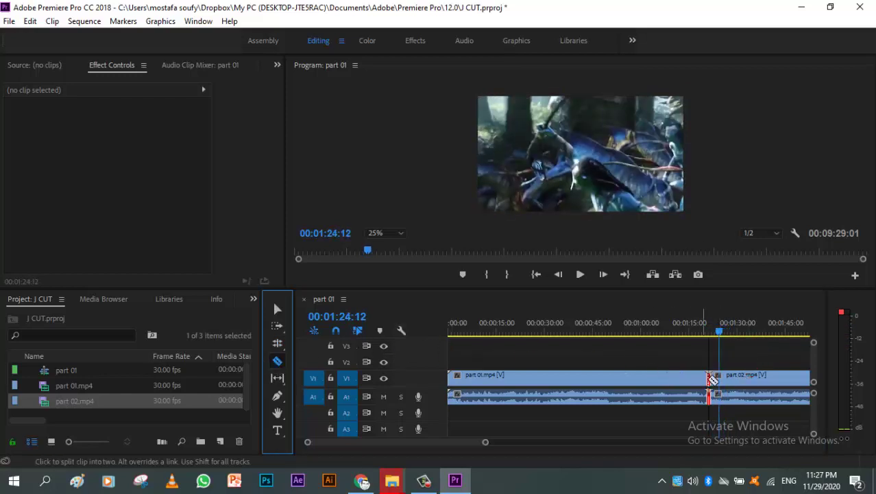
left_click(723, 381)
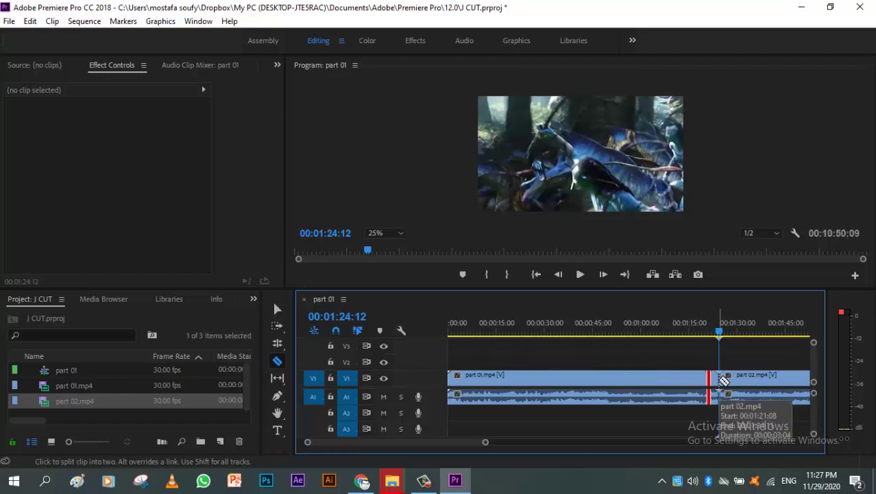
left_click(277, 310)
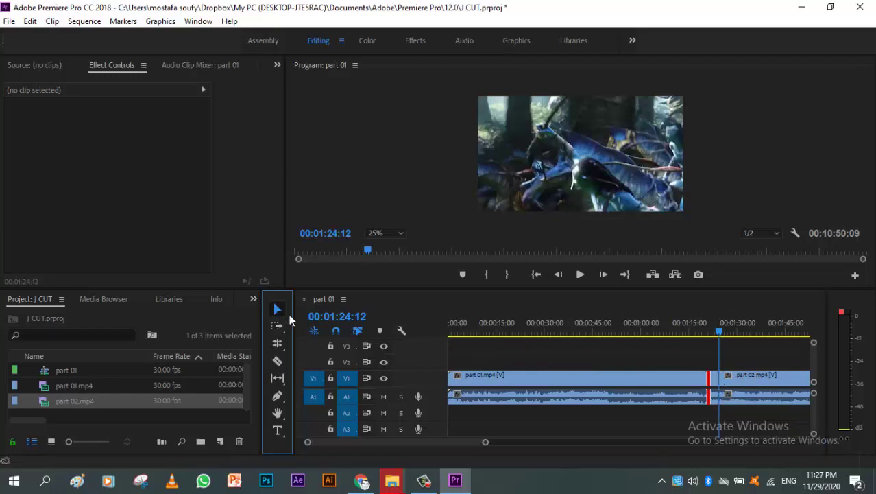
left_click(717, 388)
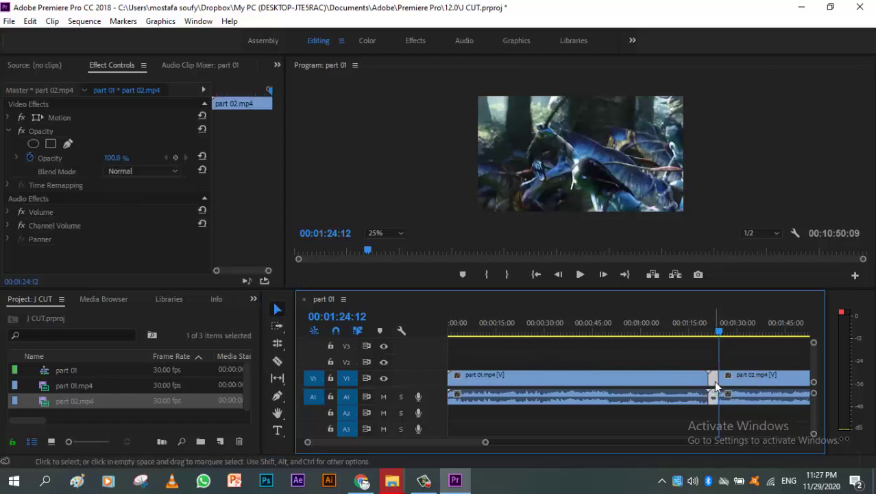
left_click_drag(717, 385, 718, 382)
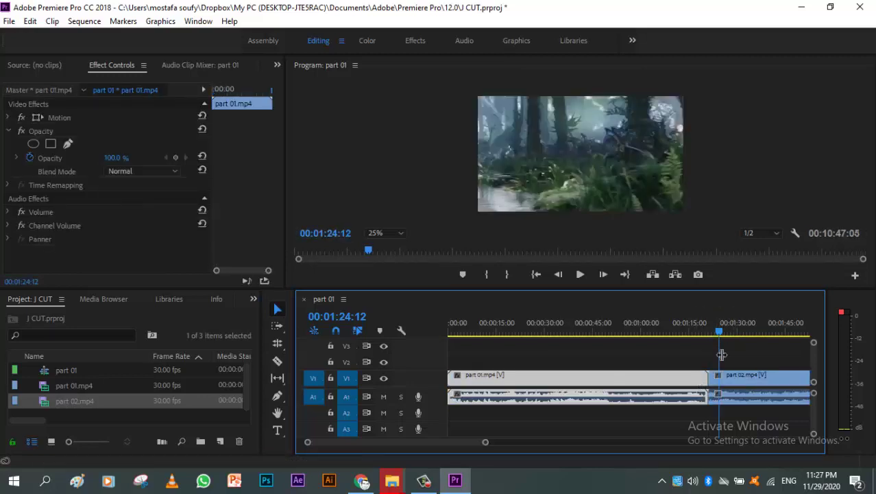
Split part 01.mp4 at 00:01:02:20, delete its end segment and move part 02.mp4 up against the remaining clip
left_click_drag(719, 332, 650, 350)
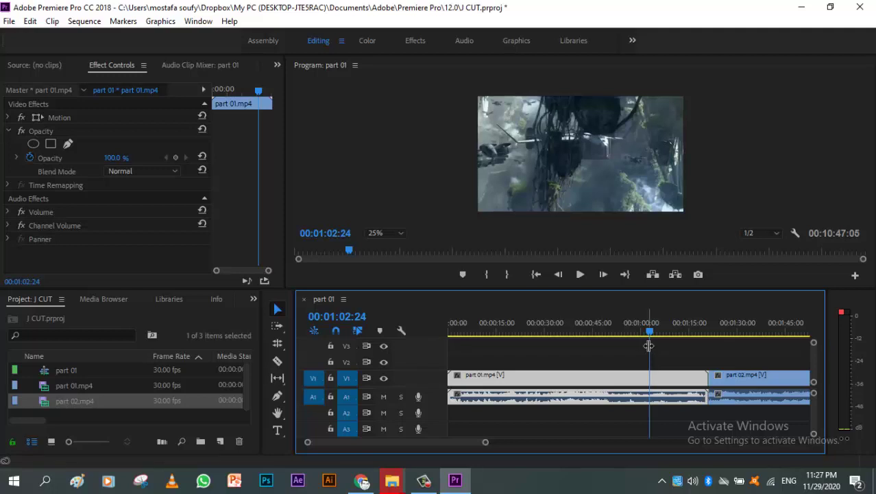
left_click_drag(648, 345, 648, 346)
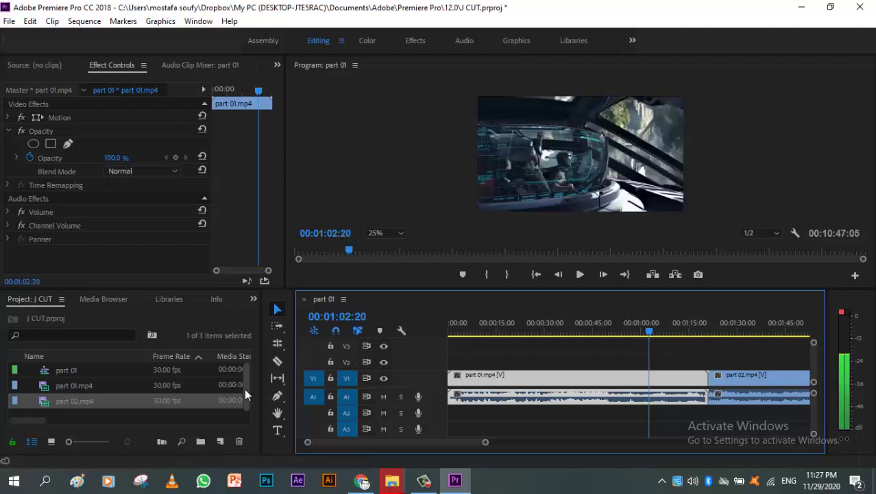
left_click(277, 360)
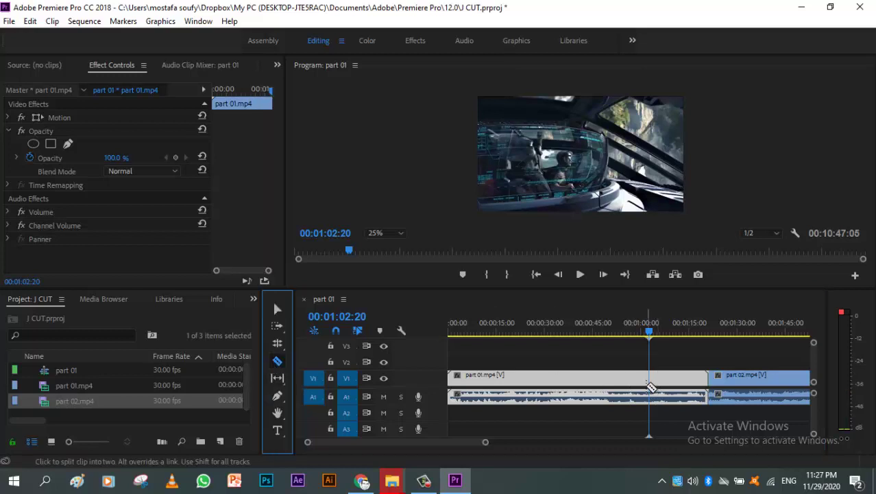
left_click(650, 387)
left_click(277, 309)
left_click(677, 384)
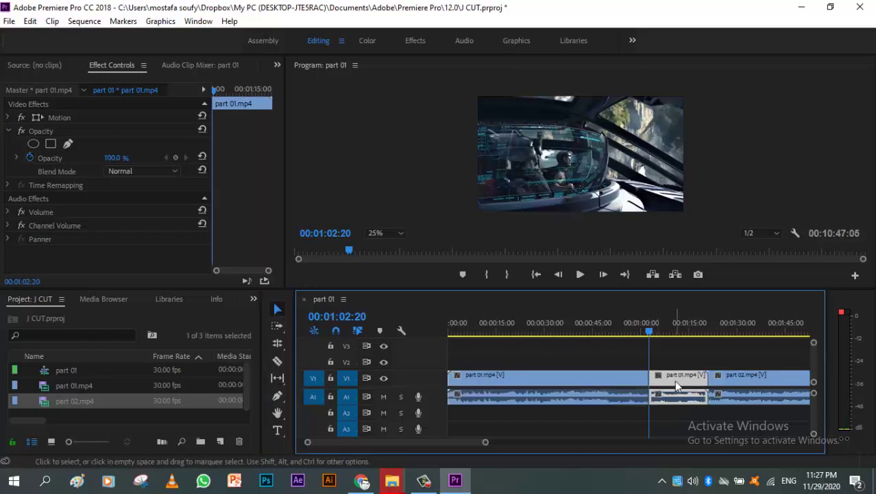
key("Delete")
left_click(721, 388)
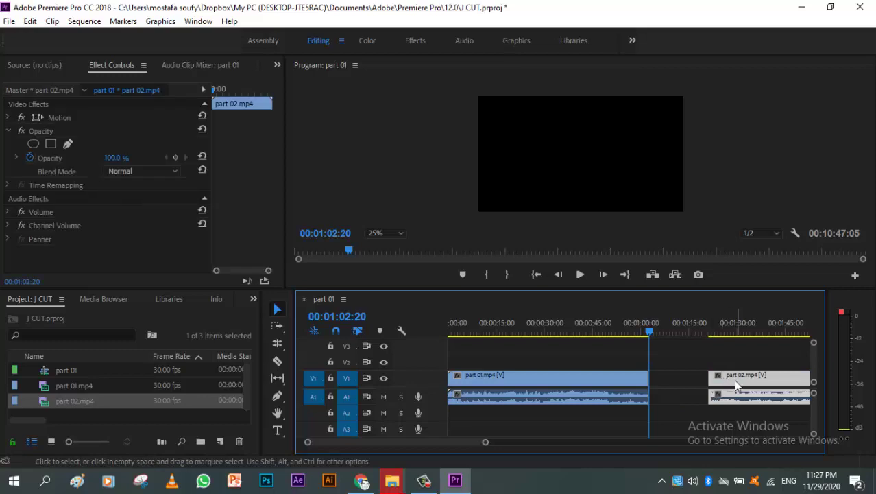
left_click_drag(739, 387, 681, 388)
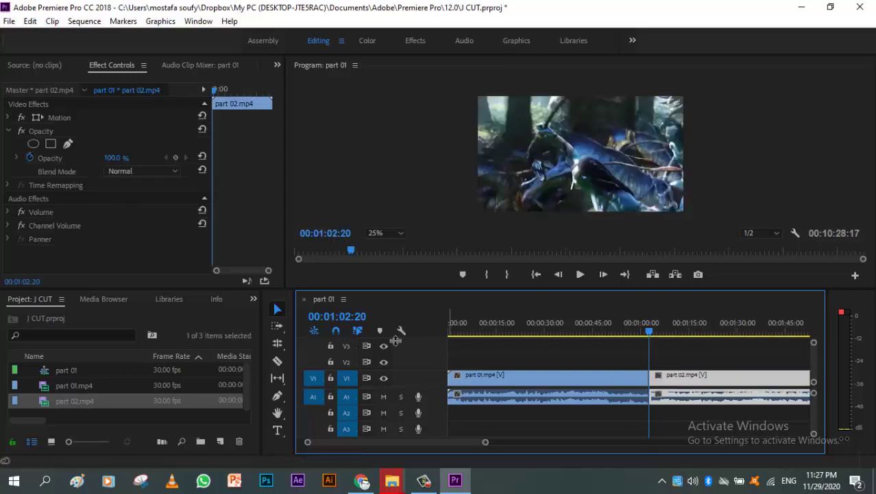
Roll only the audio edit between the two clips about 3 seconds earlier than the video cut, using the Rolling Edit tool
left_click(277, 343)
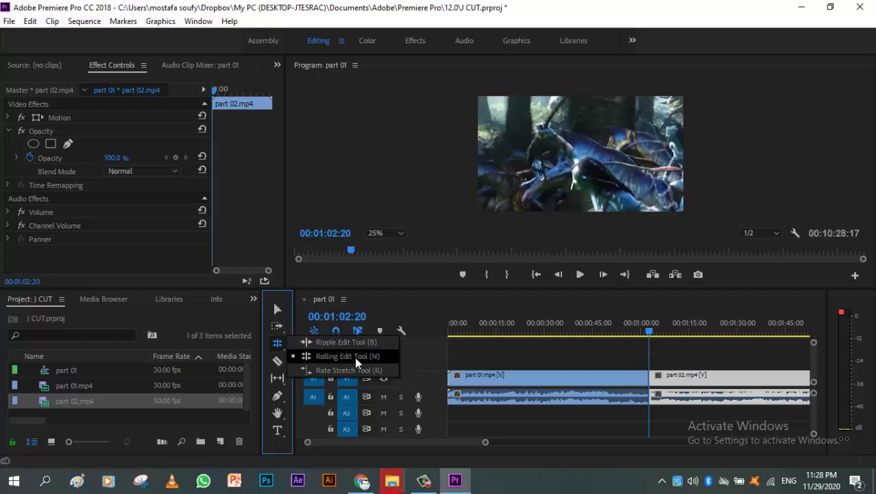
left_click(356, 358)
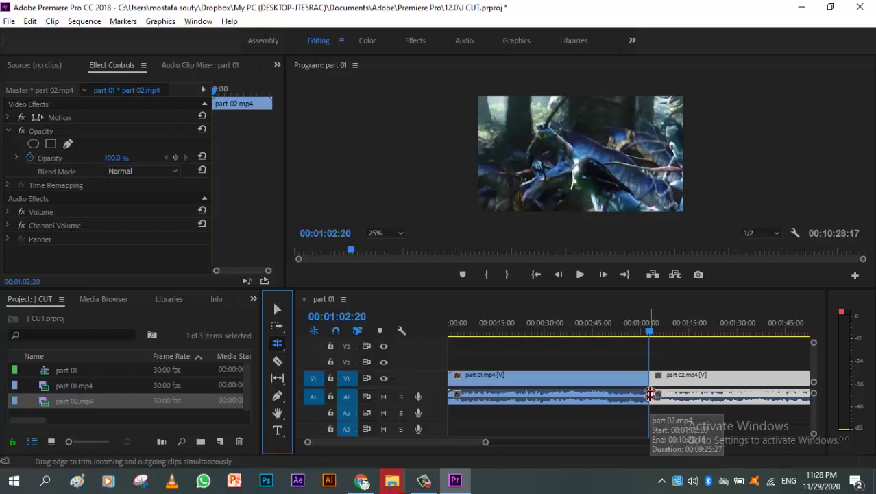
left_click_drag(650, 394, 614, 395)
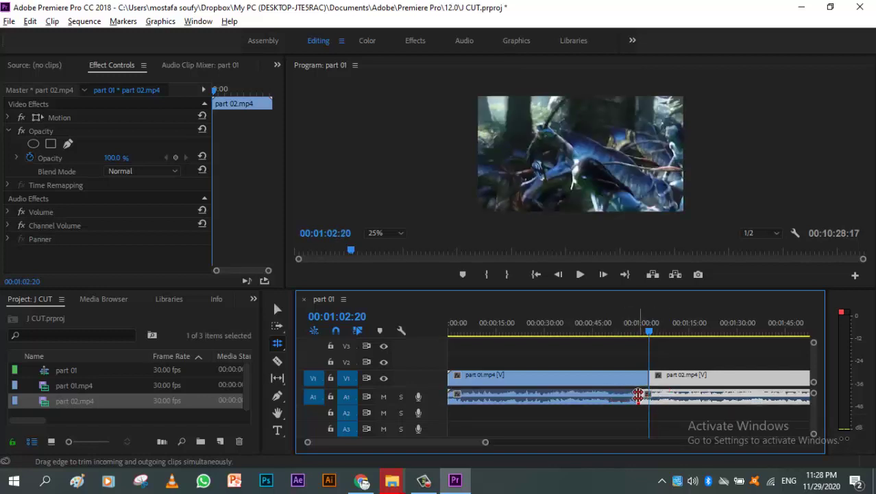
left_click_drag(639, 396, 626, 395)
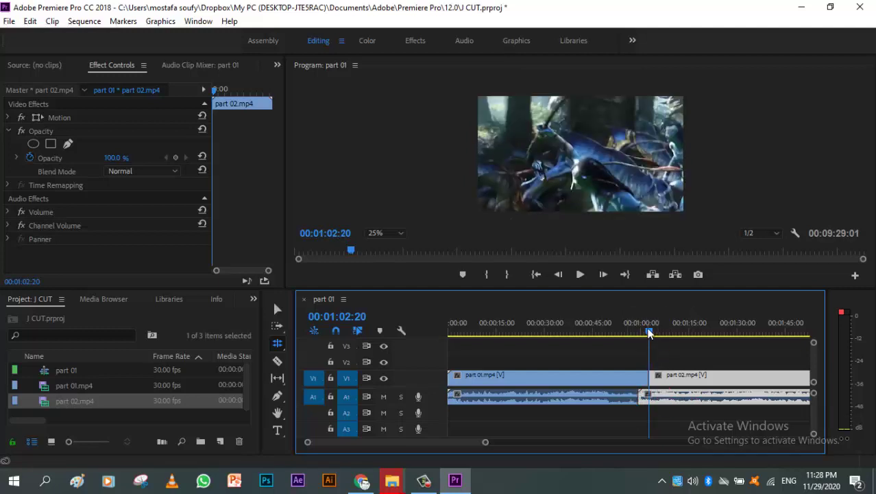
Play the sequence across the cut from shortly before the audio edit to review the J-cut, and repeat the playback
left_click_drag(647, 333, 628, 347)
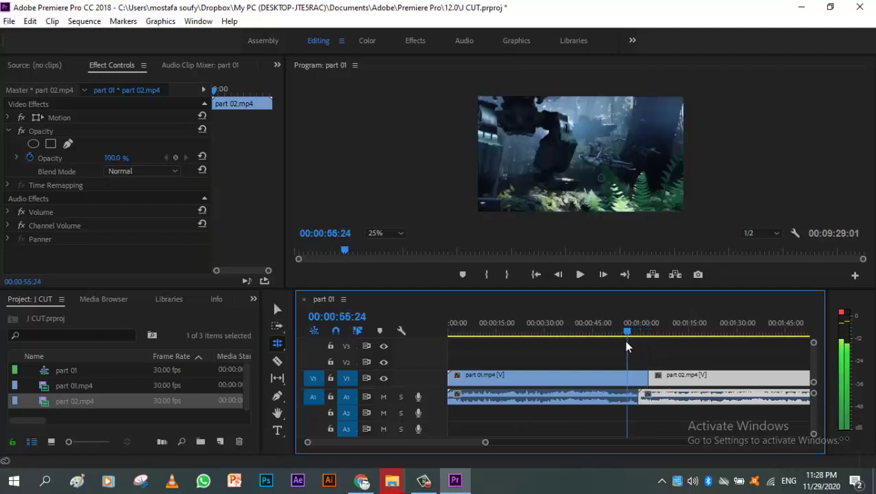
key("space")
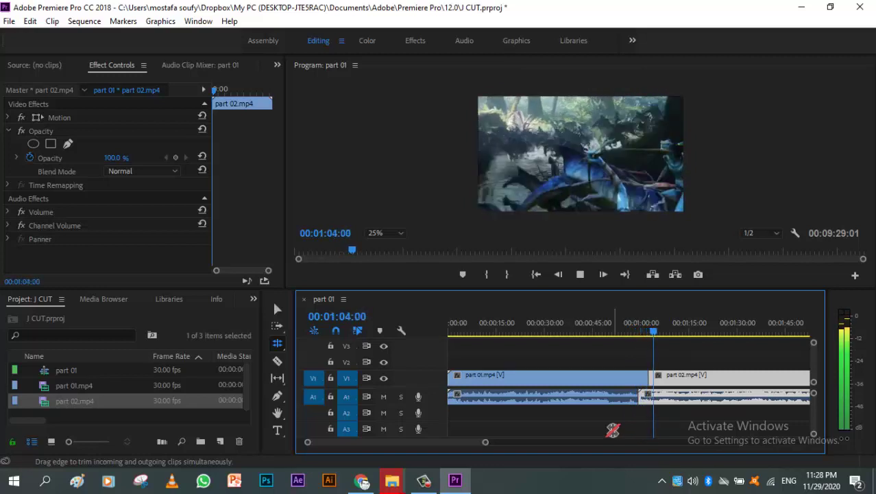
key("space")
left_click_drag(658, 334, 643, 336)
left_click_drag(639, 331, 637, 336)
key("space")
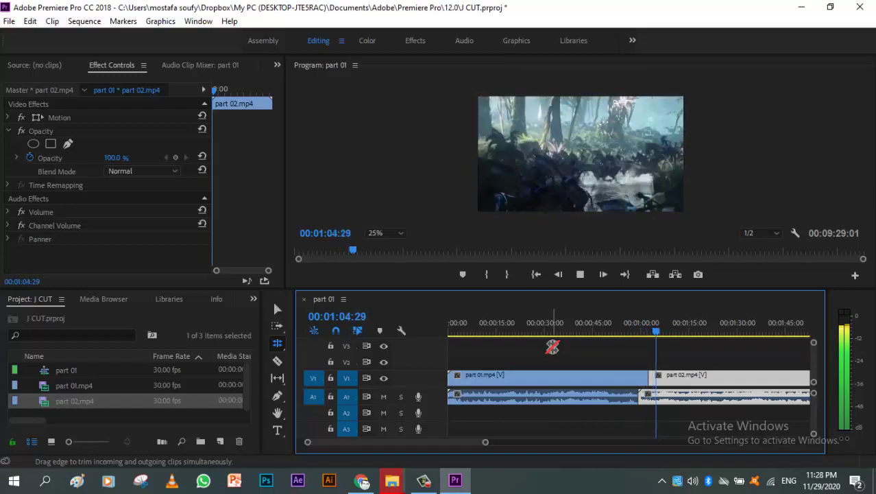
key("space")
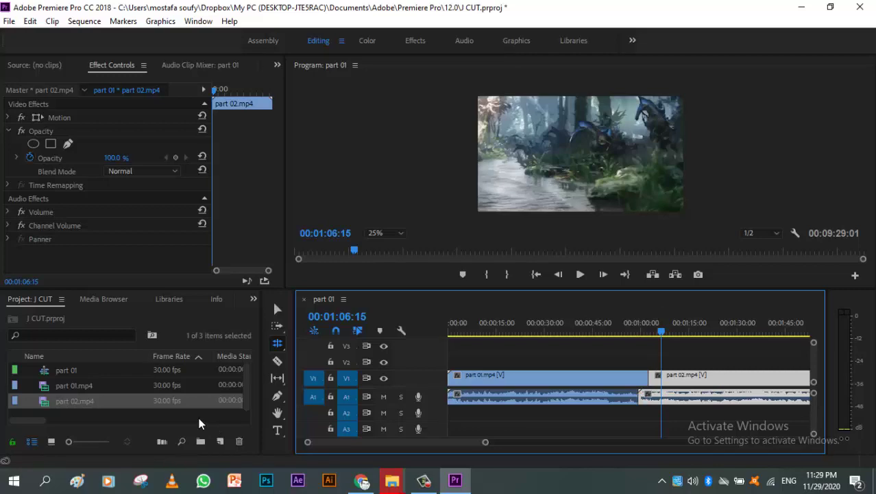
Create a new project named L CUT
left_click(199, 421)
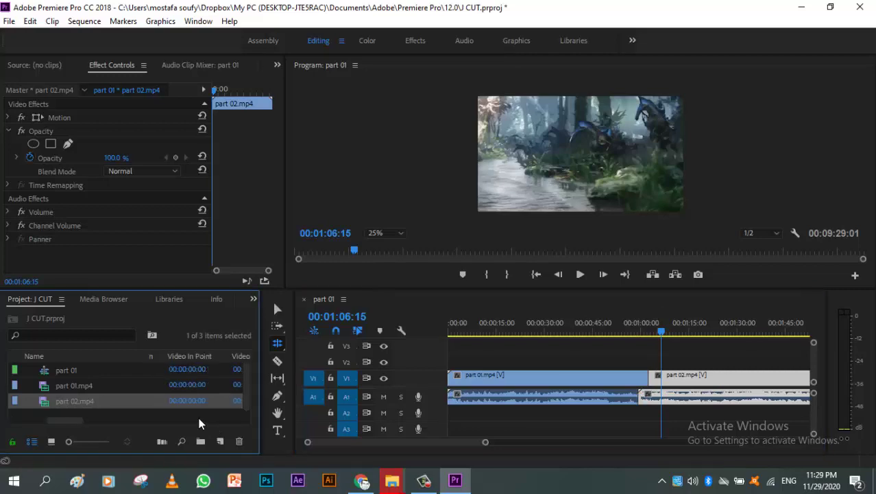
left_click(9, 20)
mouse_move(198, 21)
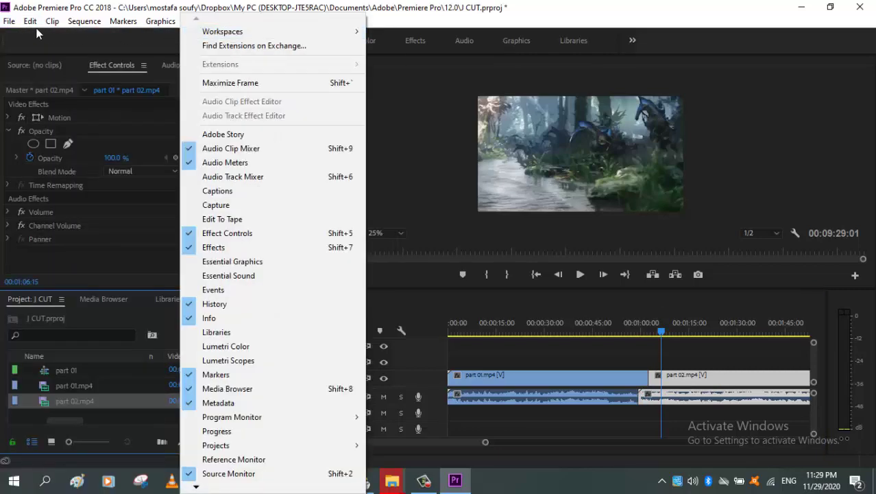
mouse_move(10, 20)
mouse_move(27, 33)
left_click(233, 36)
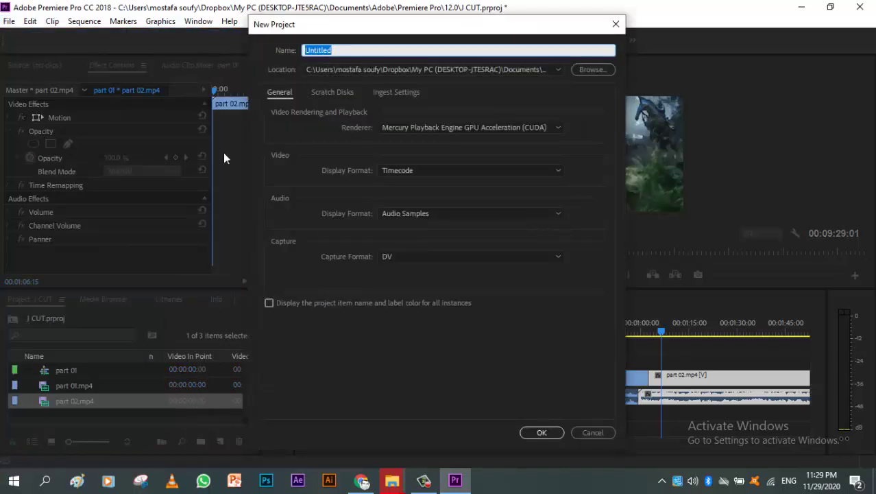
key("BackSpace")
type("L CUT")
key("Return")
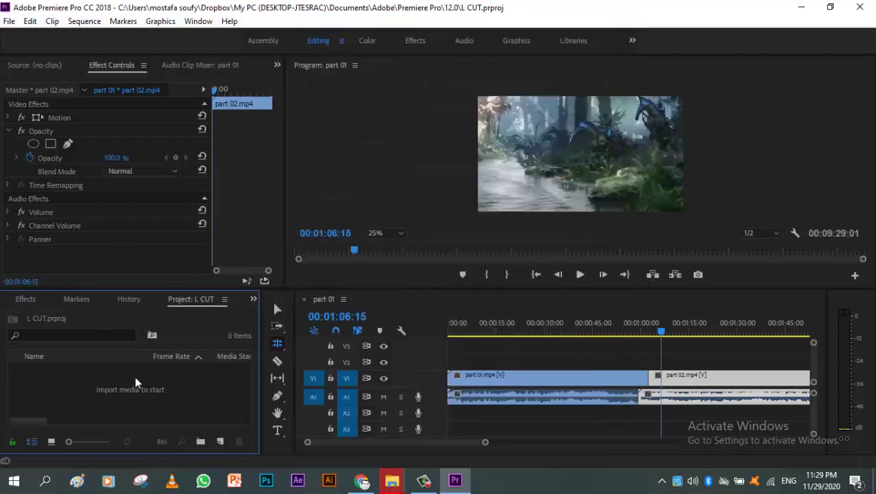
Import Forest Gump 1080p_ Forest Joins the Army.mp4 from the L CUT folder on the Desktop
double_click(135, 376)
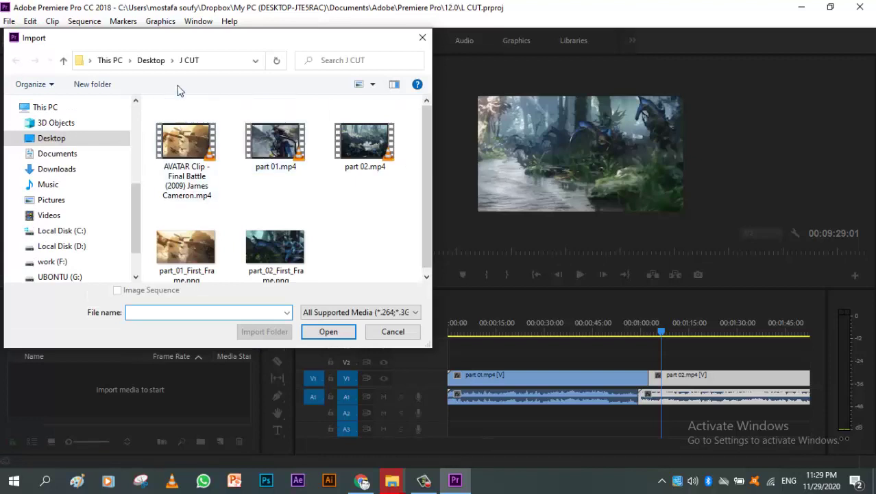
left_click(152, 61)
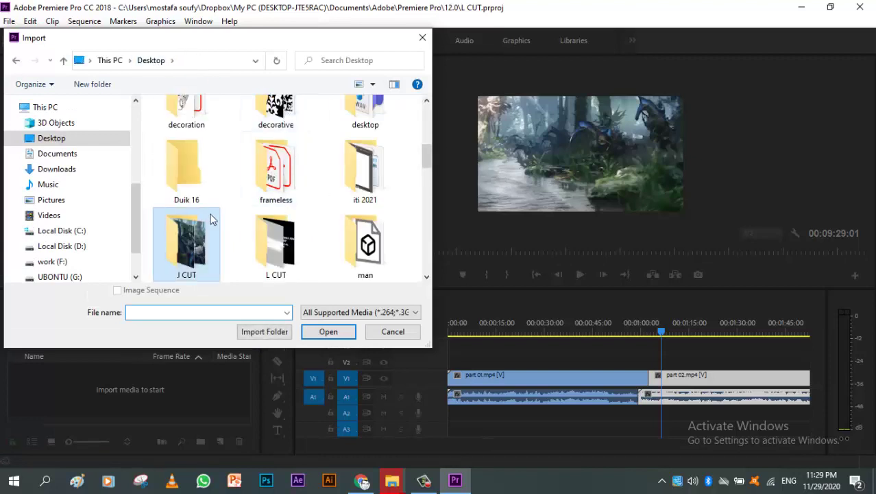
double_click(285, 249)
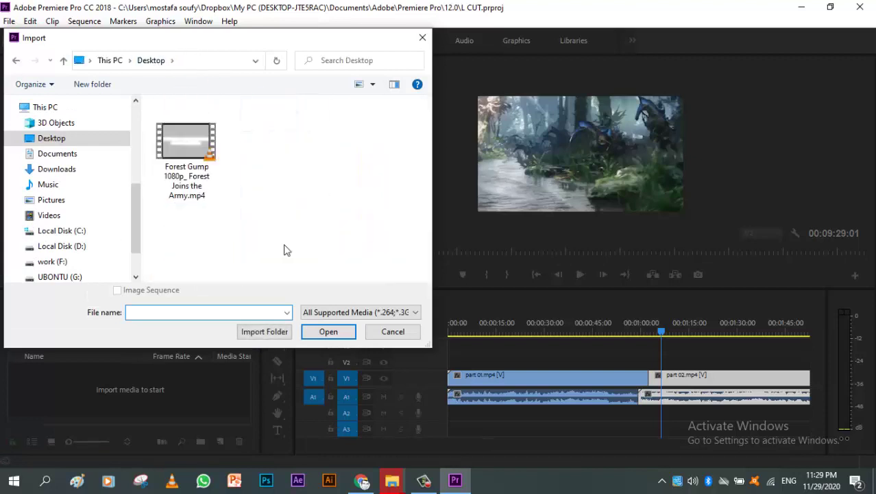
left_click(195, 162)
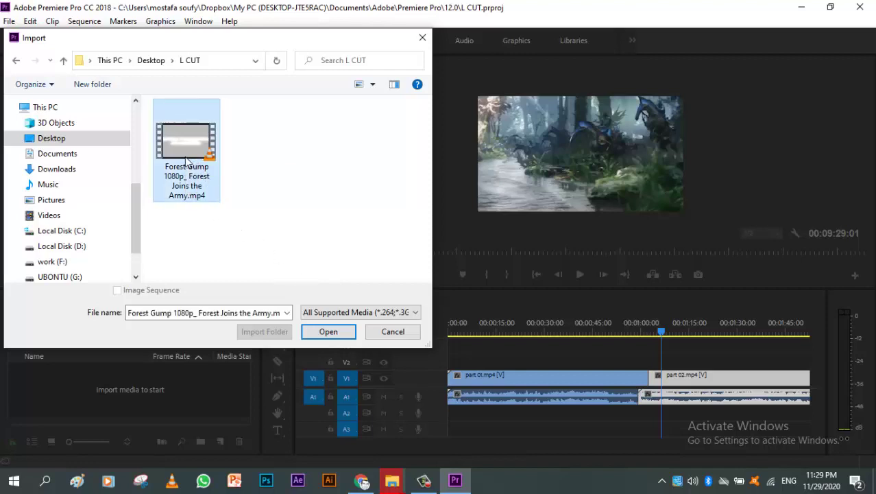
double_click(185, 158)
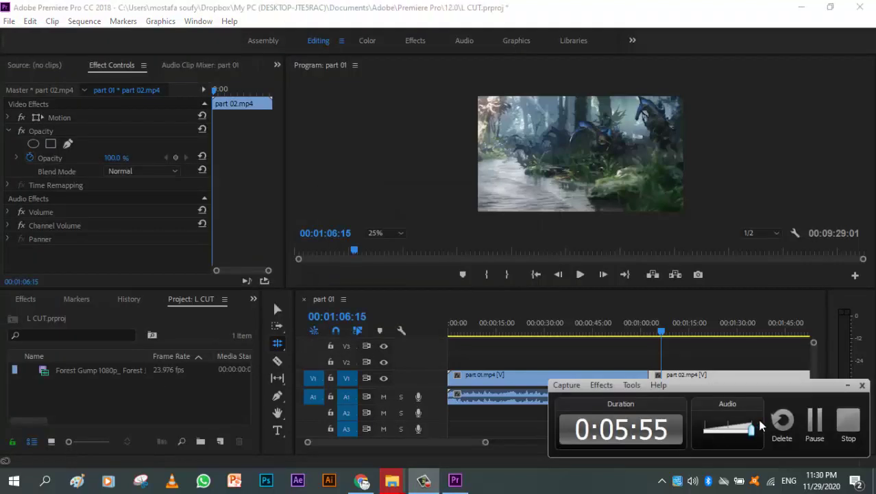
Import videoplayback.mp4 from the L CUT folder into the project
double_click(131, 401)
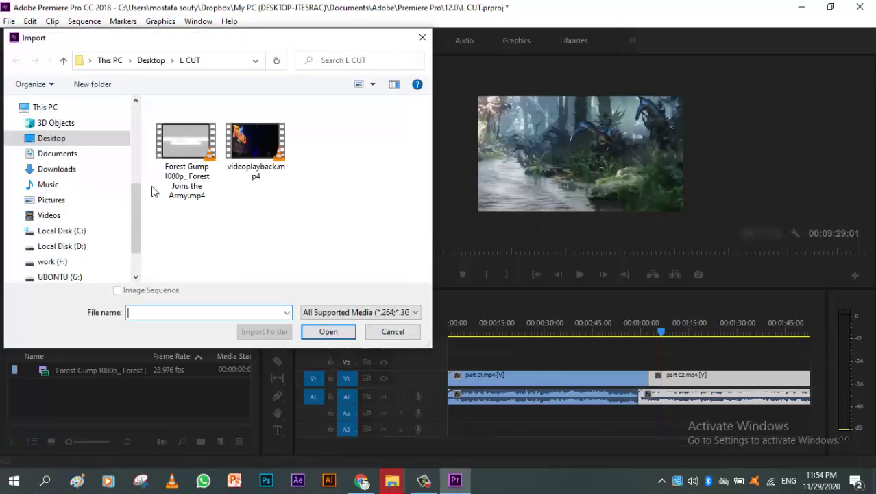
double_click(260, 147)
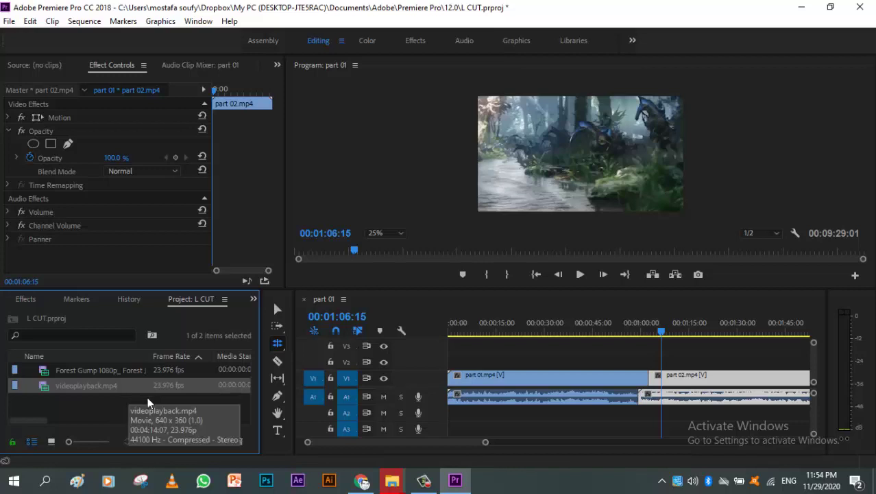
left_click(90, 407)
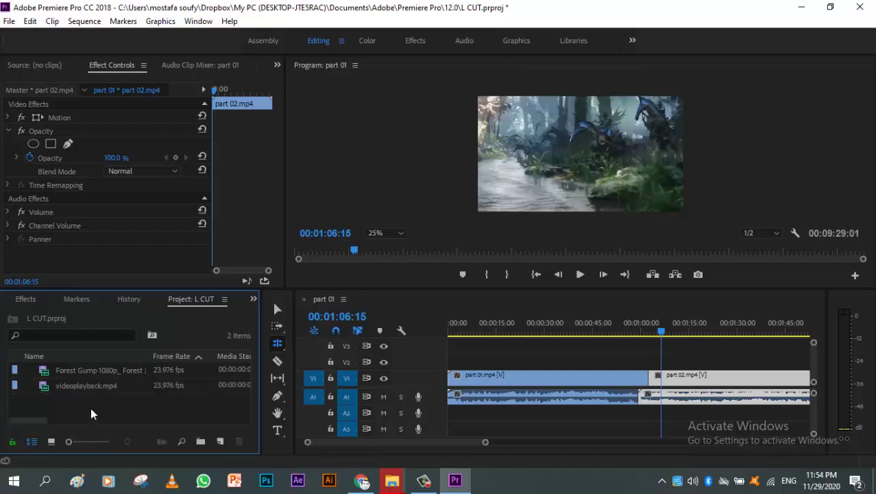
Create a new sequence from the Forest Gump clip and place videoplayback.mp4 directly after it on V1 and A1
left_click(114, 370)
right_click(113, 370)
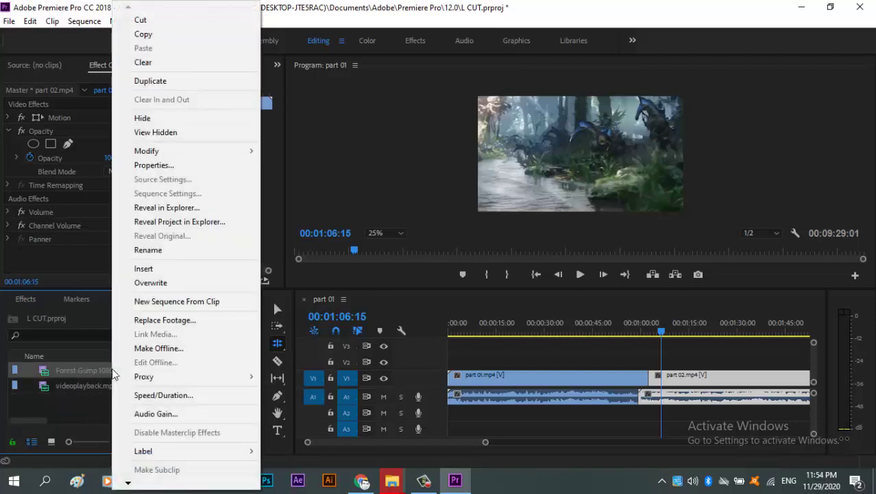
left_click(212, 302)
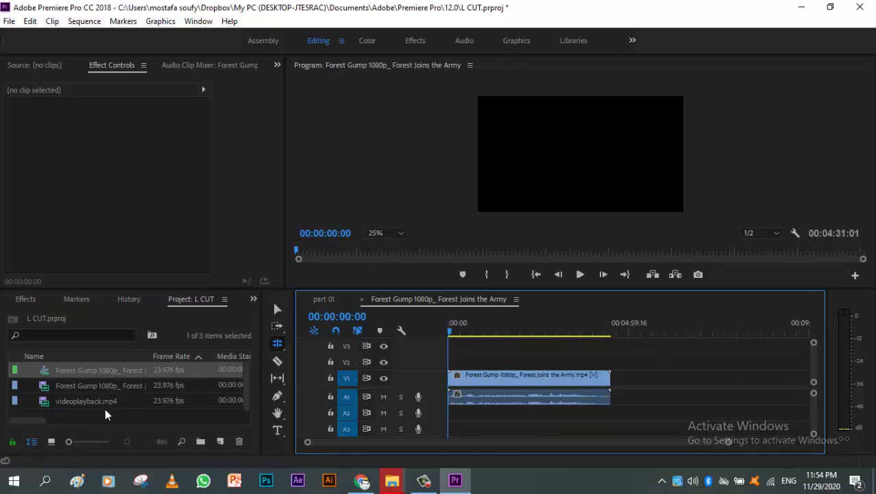
left_click(82, 401)
left_click_drag(97, 405, 619, 400)
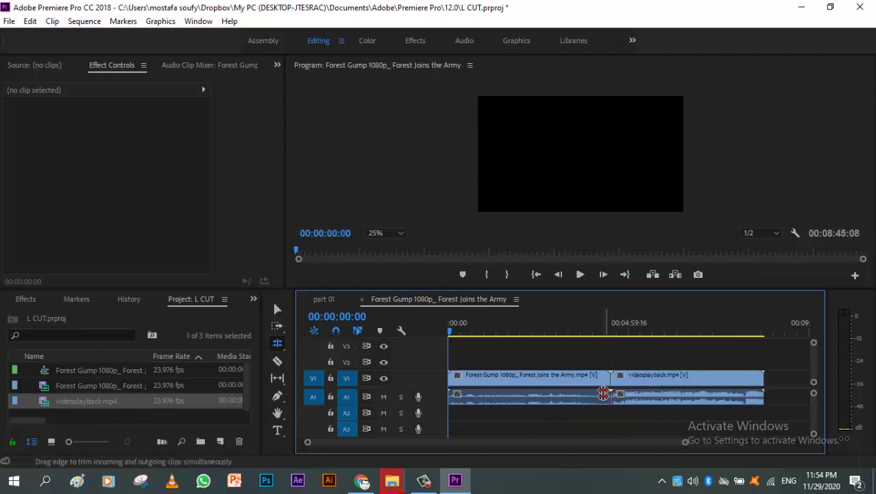
Swap the clip order so videoplayback.mp4 starts at 00:00:00:00 and the Forest Gump clip follows directly after it
left_click(621, 330)
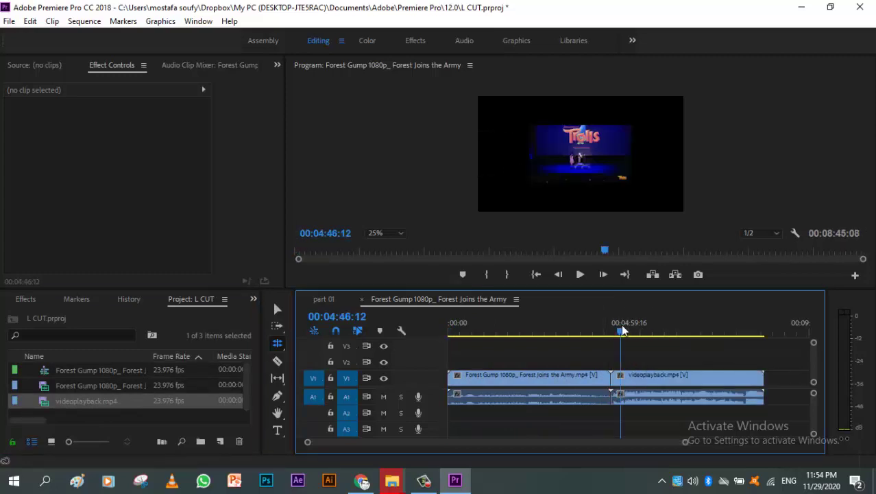
left_click_drag(621, 323, 610, 326)
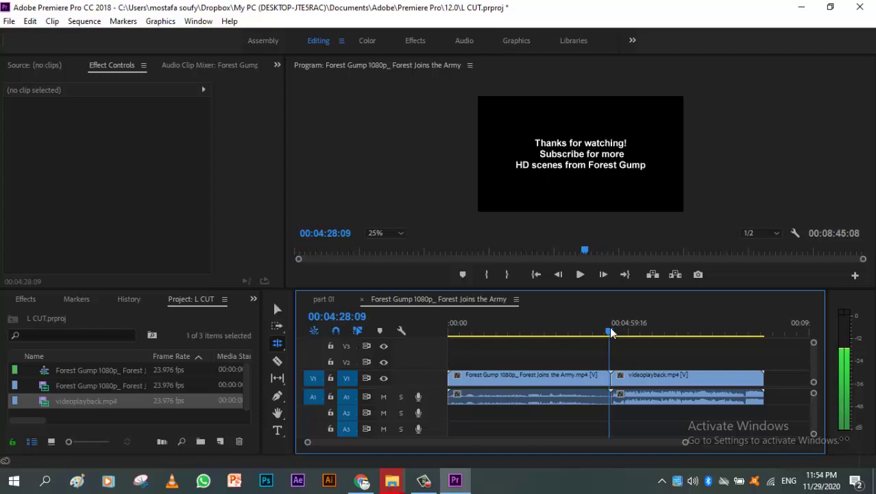
left_click_drag(610, 329, 610, 333)
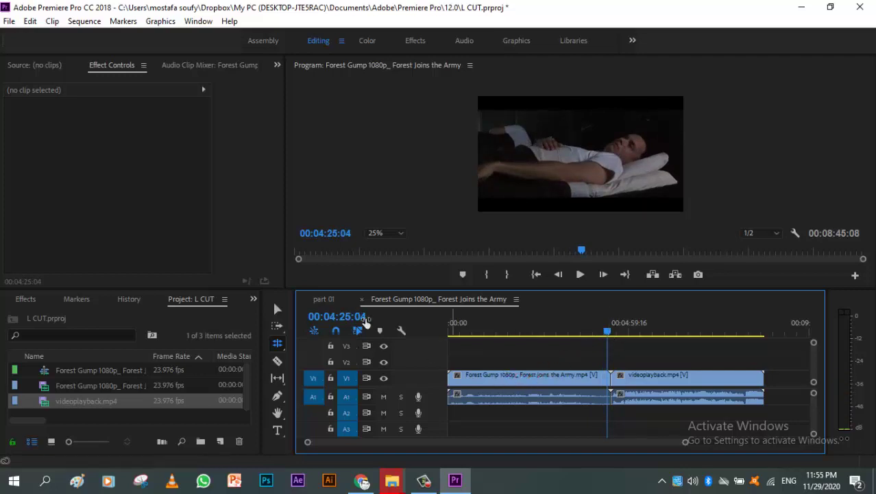
left_click(278, 311)
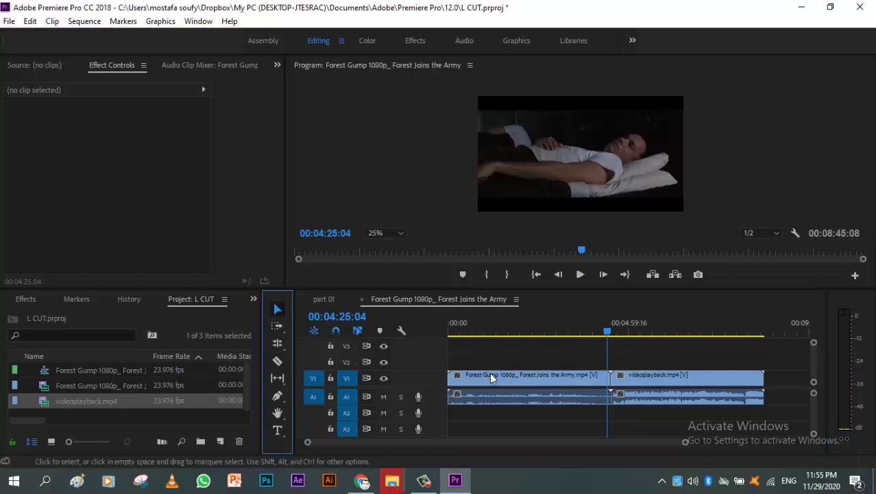
left_click(489, 372)
left_click_drag(484, 374, 800, 379)
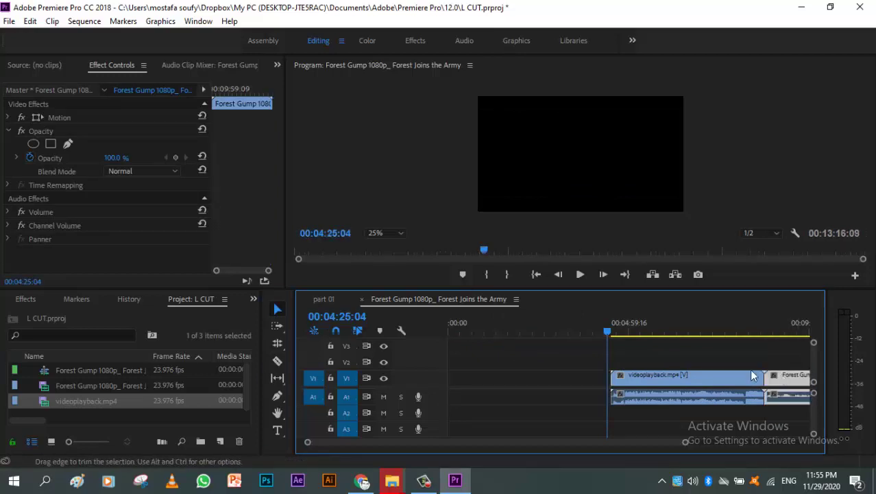
left_click_drag(628, 386, 538, 392)
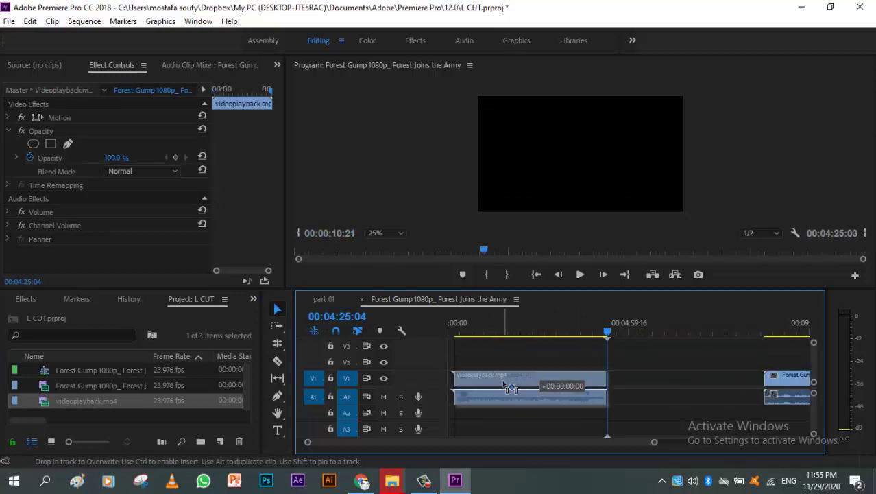
left_click_drag(603, 331, 427, 363)
left_click_drag(518, 388, 512, 388)
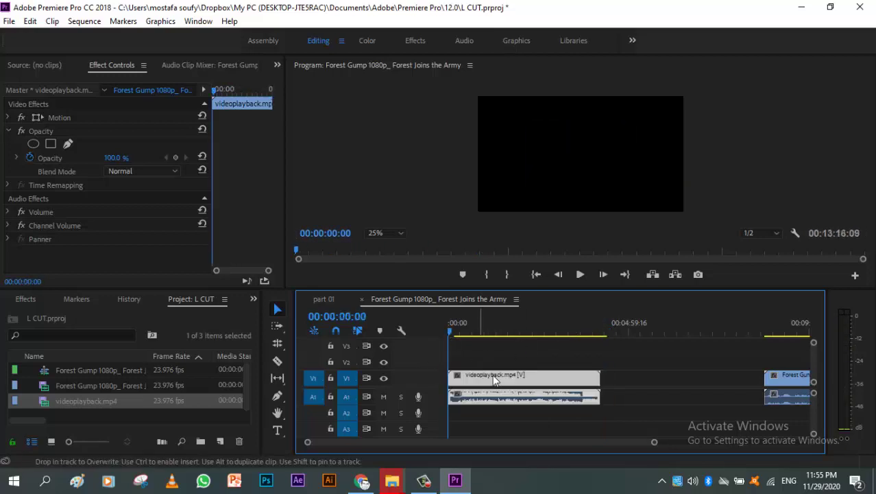
left_click_drag(800, 382, 637, 391)
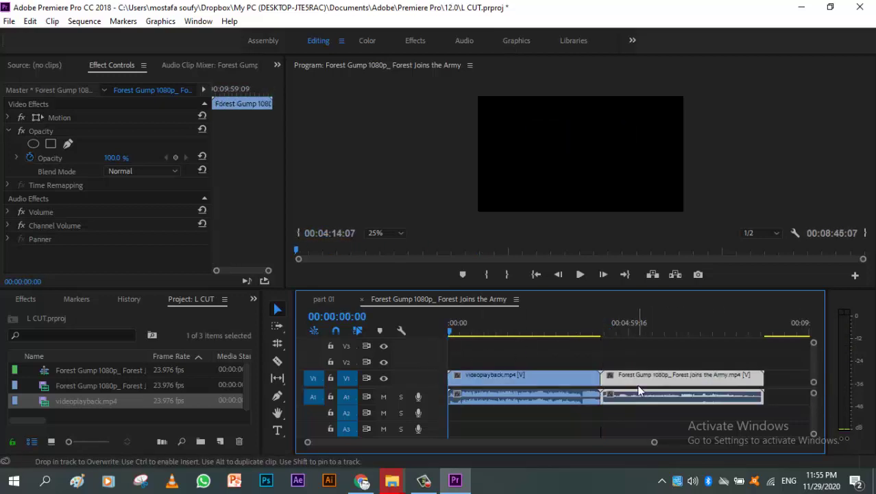
Scale the videoplayback.mp4 picture up to fill the whole frame
left_click(581, 331)
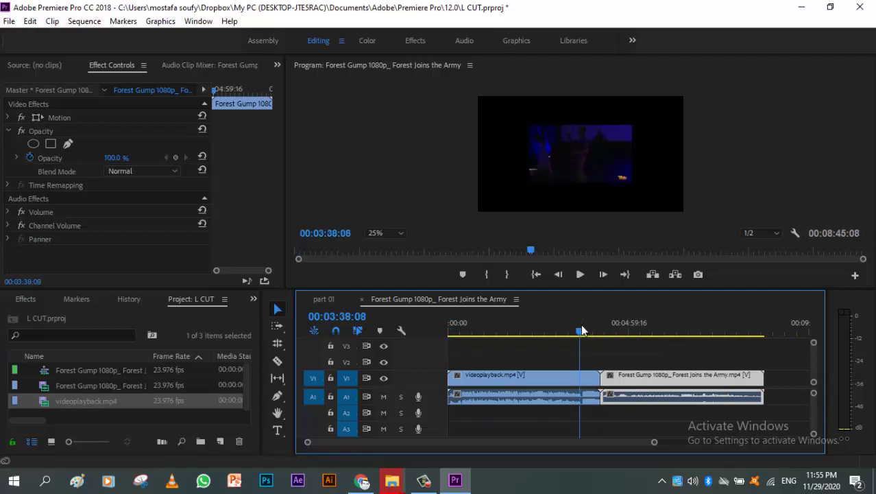
left_click(594, 158)
left_click_drag(632, 183, 679, 216)
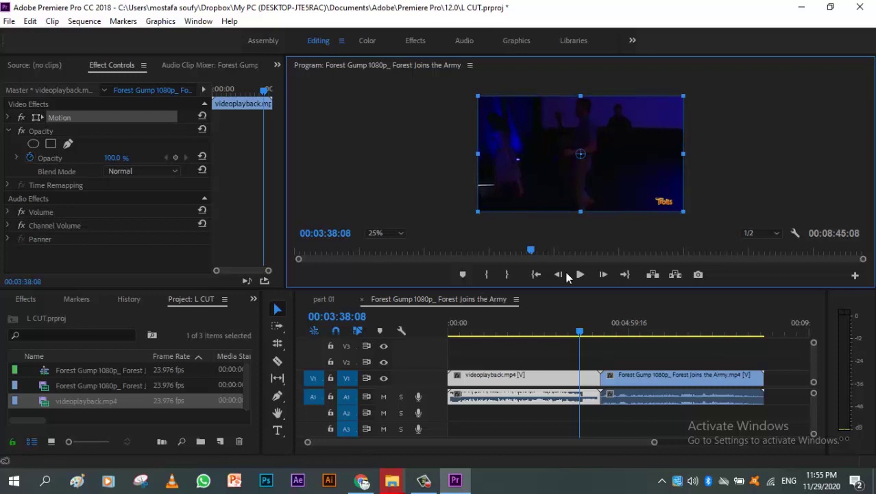
Split videoplayback.mp4 at 00:03:19:23 and delete its end segment
mouse_move(565, 332)
left_mouse_down()
mouse_move(583, 336)
mouse_move(565, 334)
left_mouse_up()
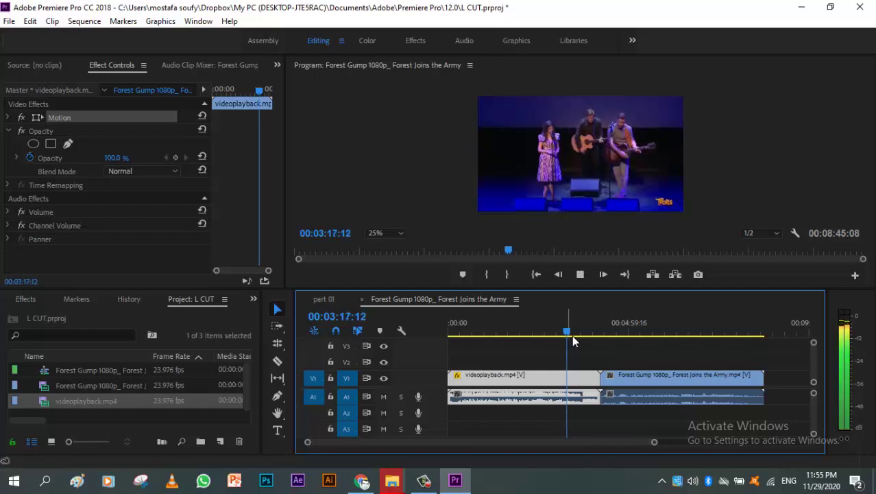
key("space")
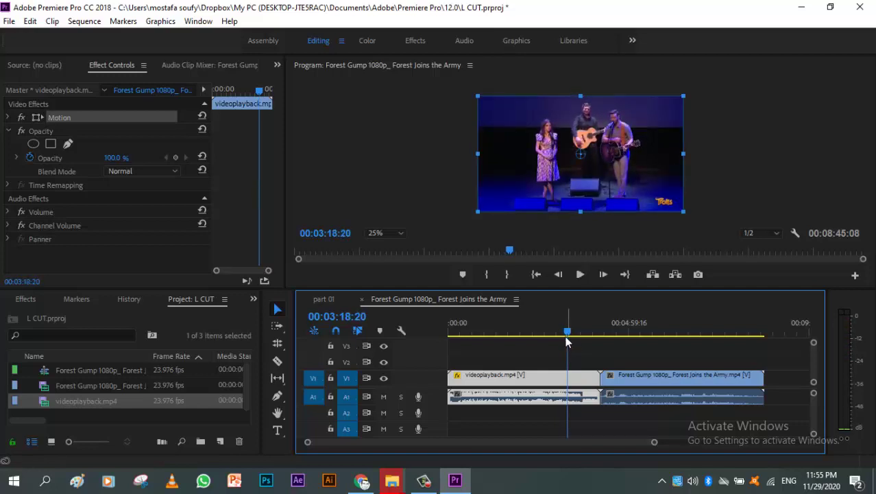
key("space")
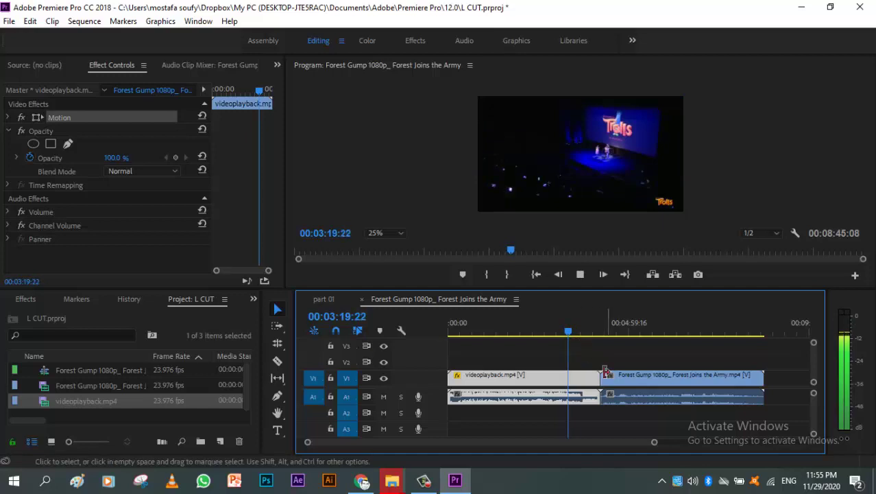
key("space")
left_click(277, 362)
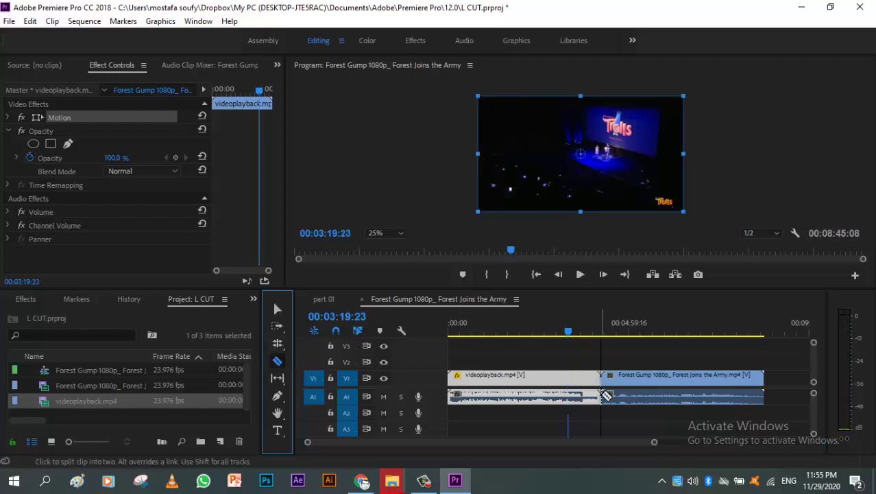
left_click(568, 383)
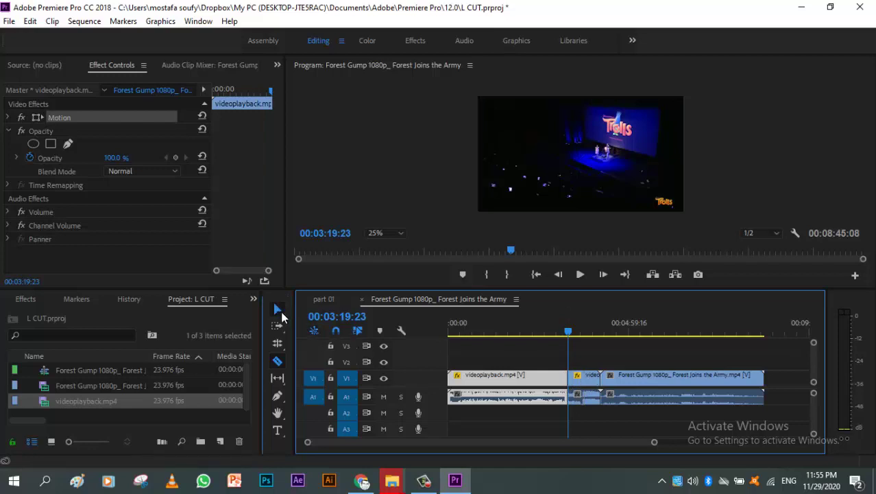
left_click(277, 309)
left_click(589, 382)
key("Delete")
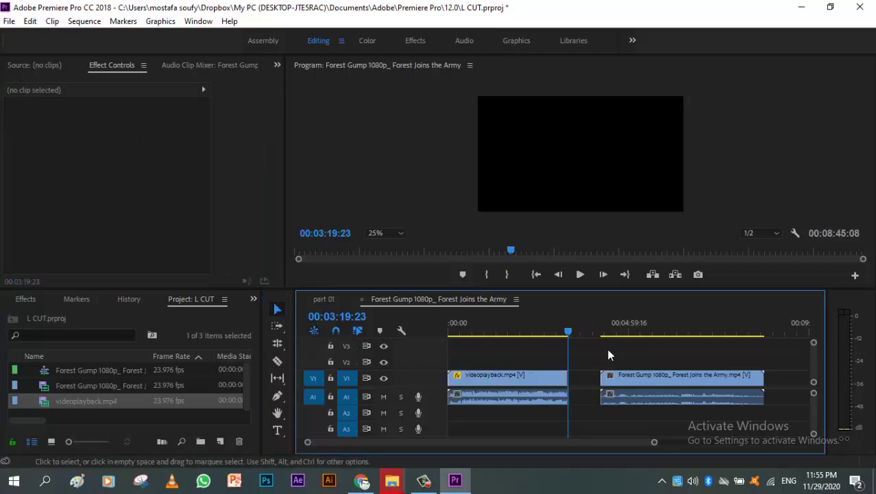
Split the Forest Gump clip near its end, at about 00:08:14, and delete the long first segment
left_click_drag(571, 332, 733, 387)
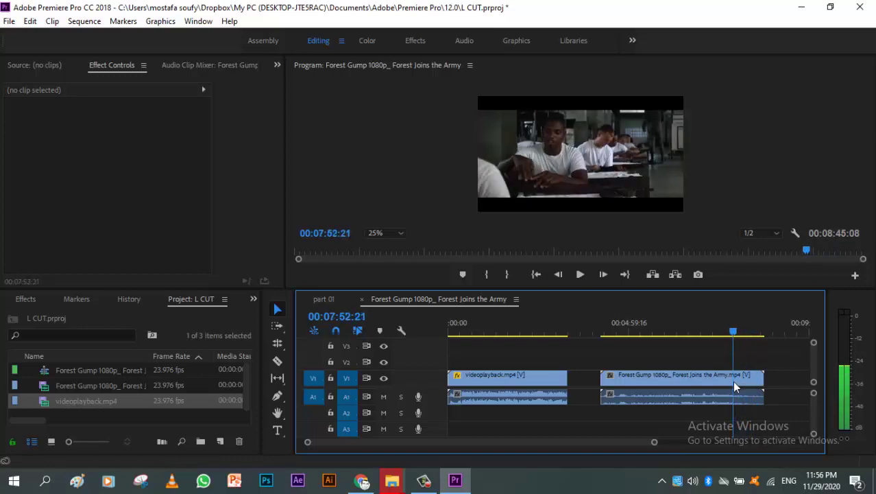
left_click(278, 361)
left_click(745, 375)
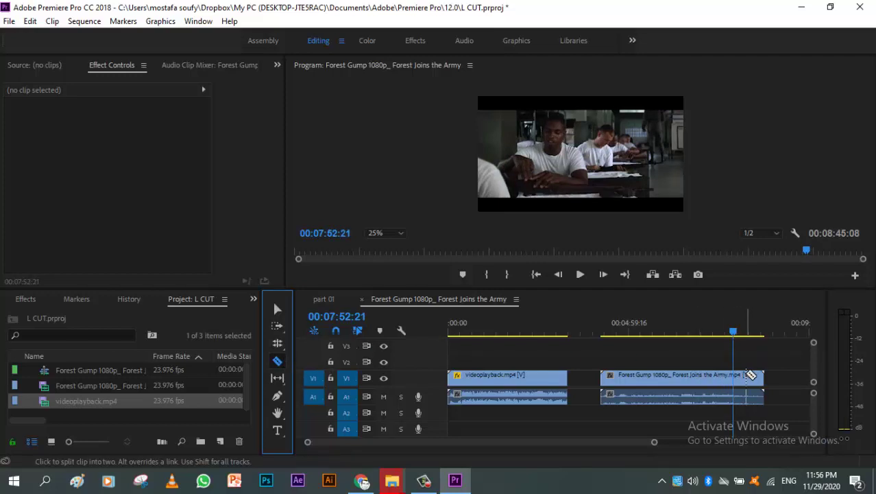
left_click(278, 309)
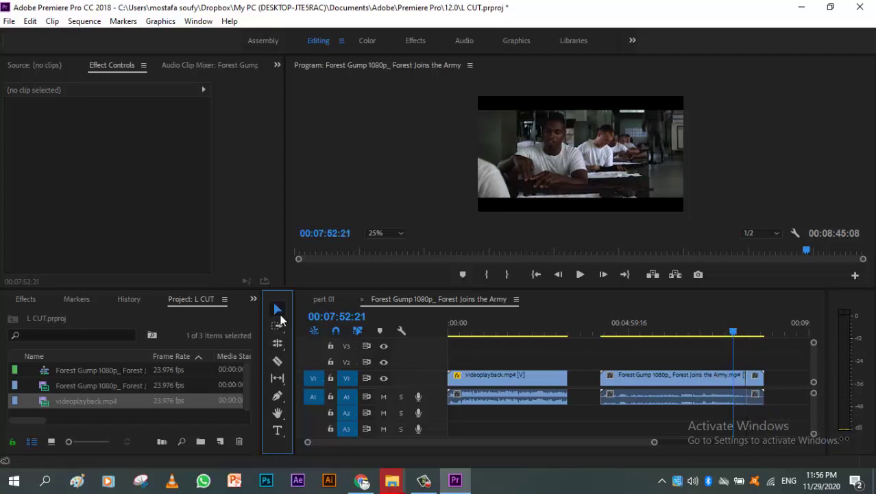
left_click(663, 379)
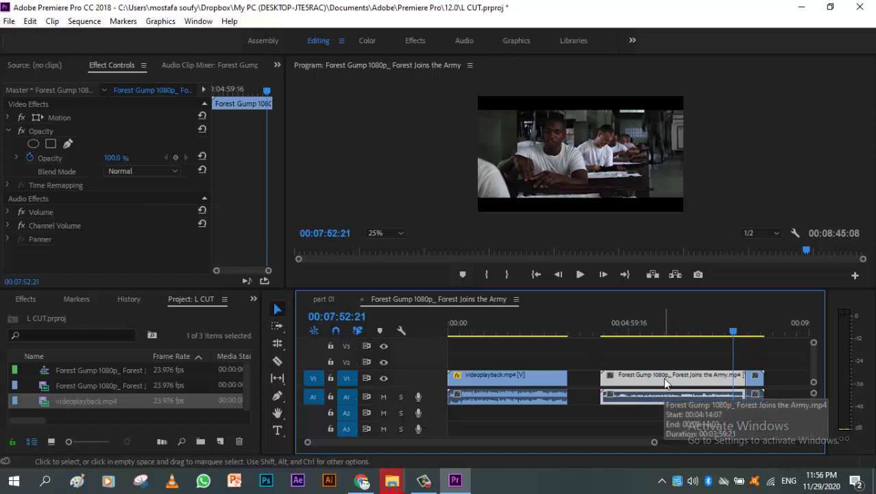
key("Delete")
Save the project and move the remaining Forest Gump segment directly against the end of videoplayback.mp4
key("ctrl+s")
left_click_drag(752, 383, 570, 393)
left_click(560, 331)
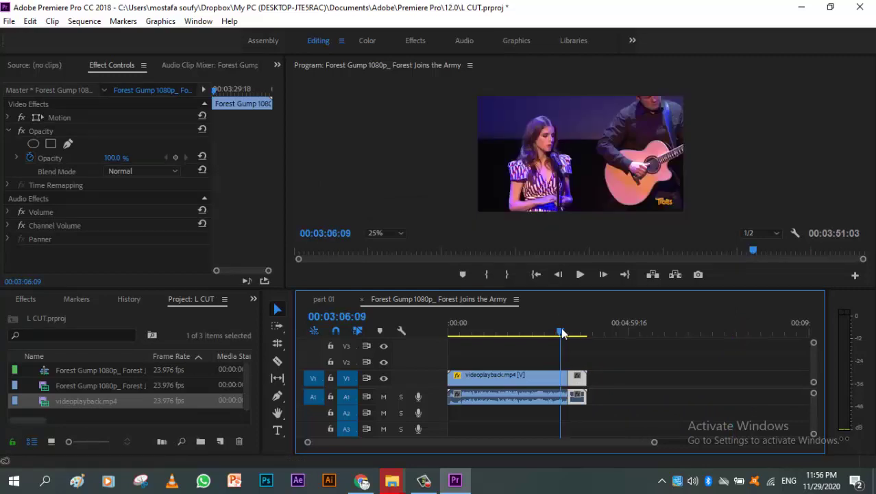
left_click_drag(562, 332, 570, 336)
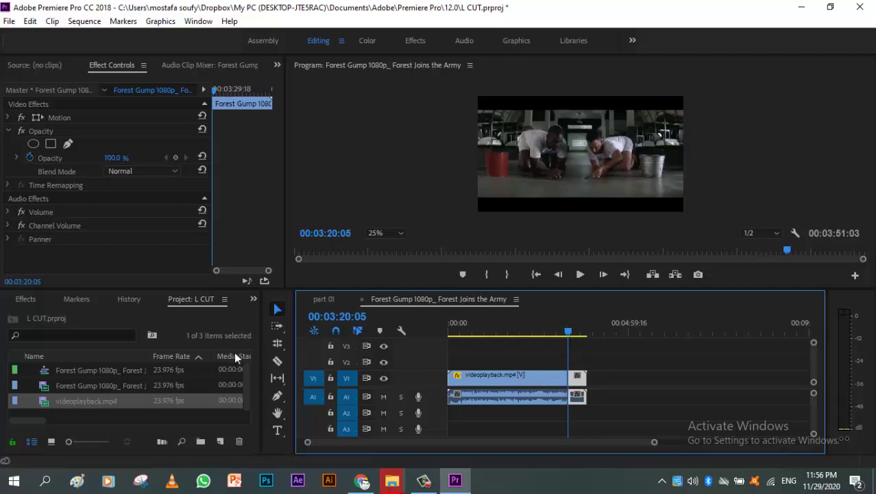
Try a rolling edit that shifts the cut between videoplayback.mp4 and the Forest Gump clip later
left_click(277, 343)
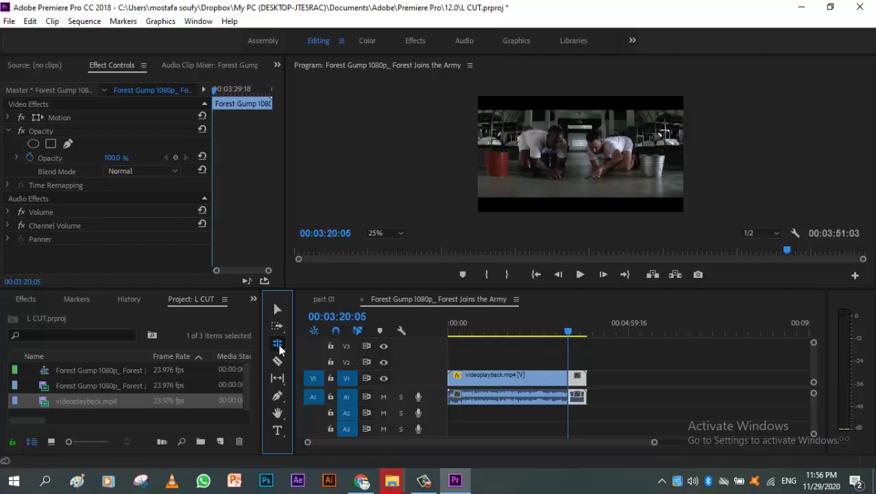
left_click(569, 397)
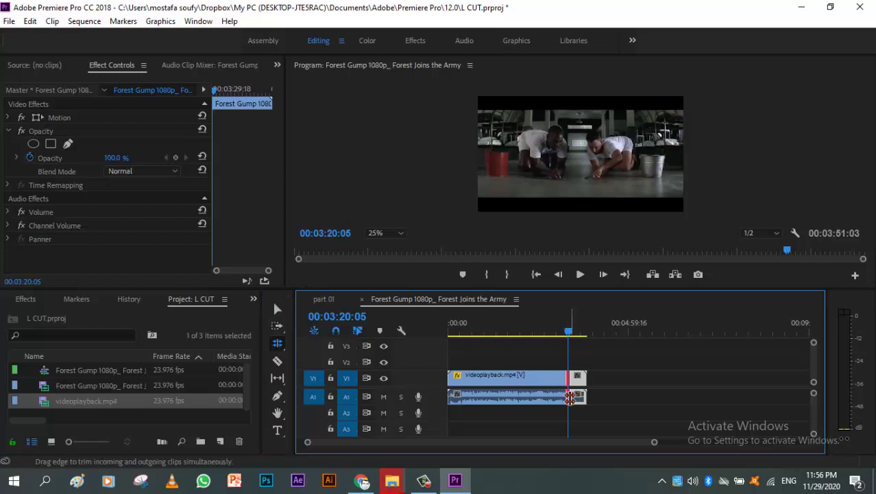
left_click_drag(570, 397, 575, 398)
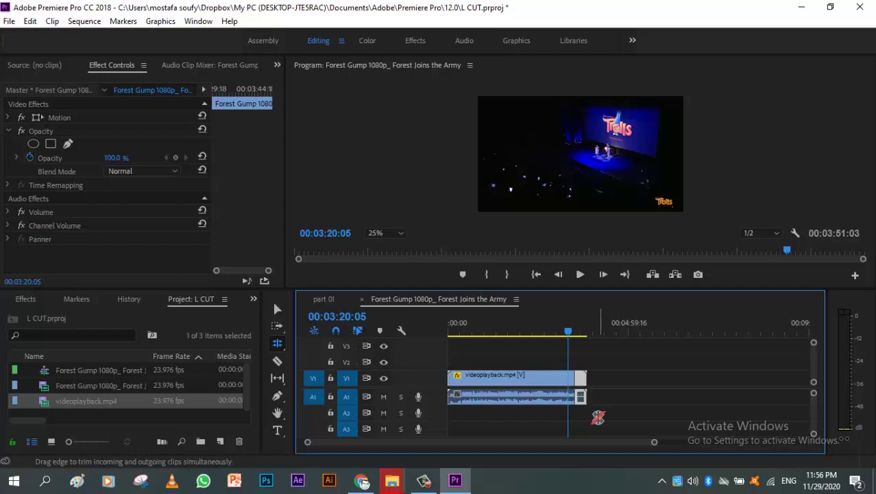
key("e")
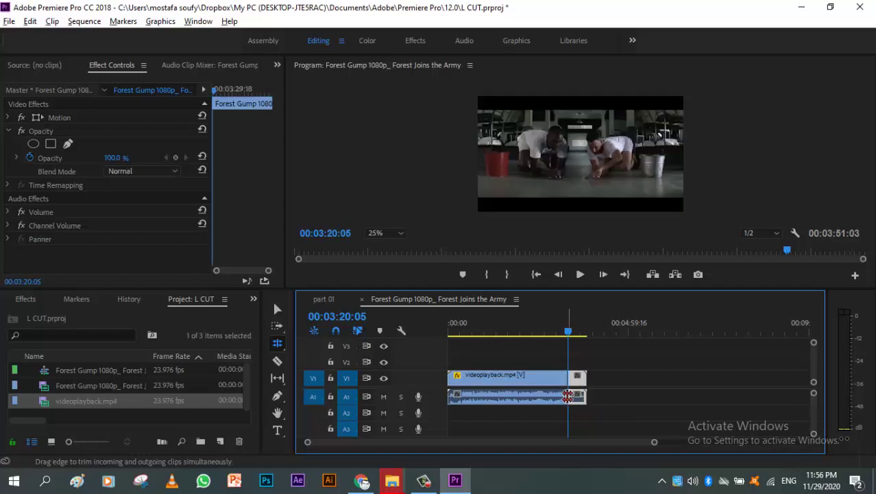
Try rolling only the audio cut later so videoplayback.mp4's sound runs under the Forest Gump picture, and preview the transition
left_click(563, 395)
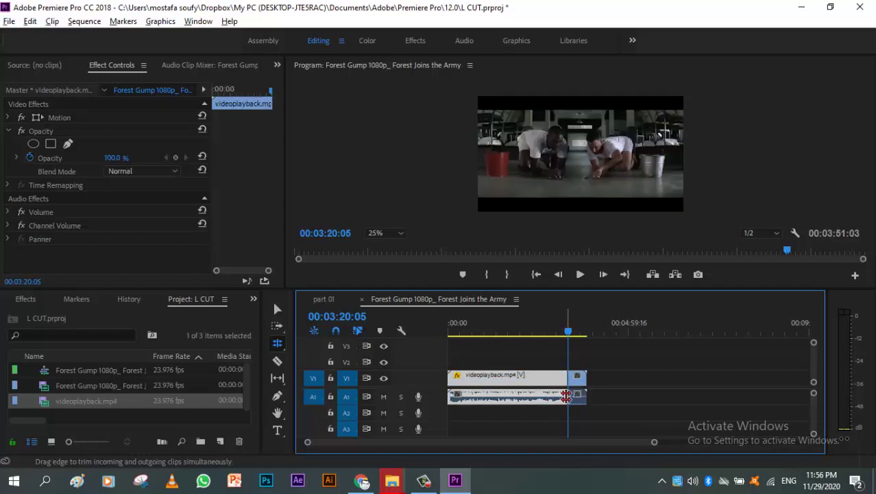
left_click_drag(568, 396, 581, 396)
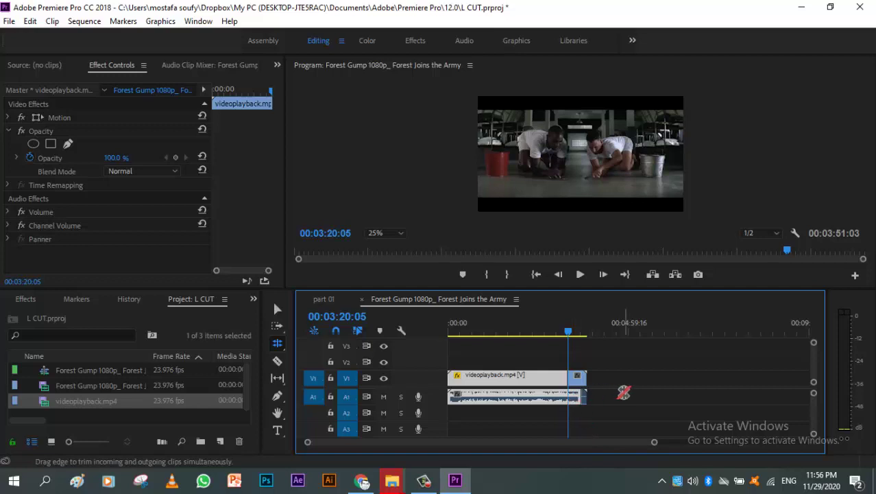
left_click_drag(566, 335, 560, 334)
key("space")
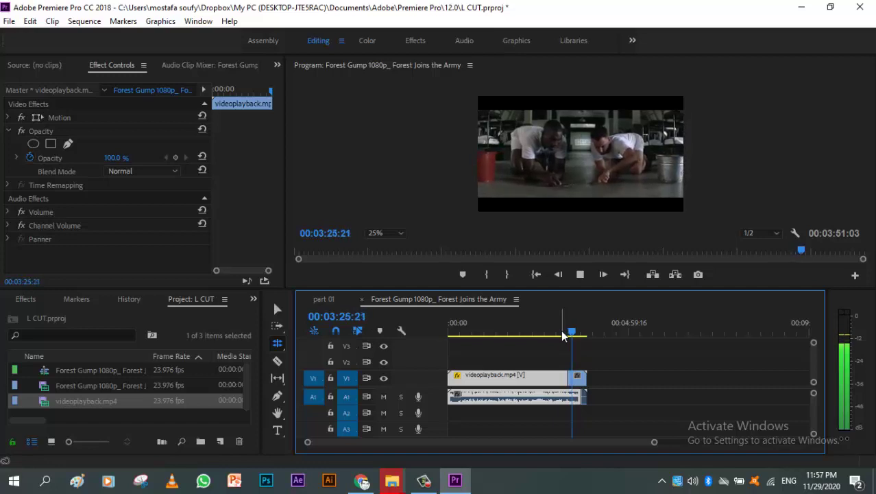
key("space")
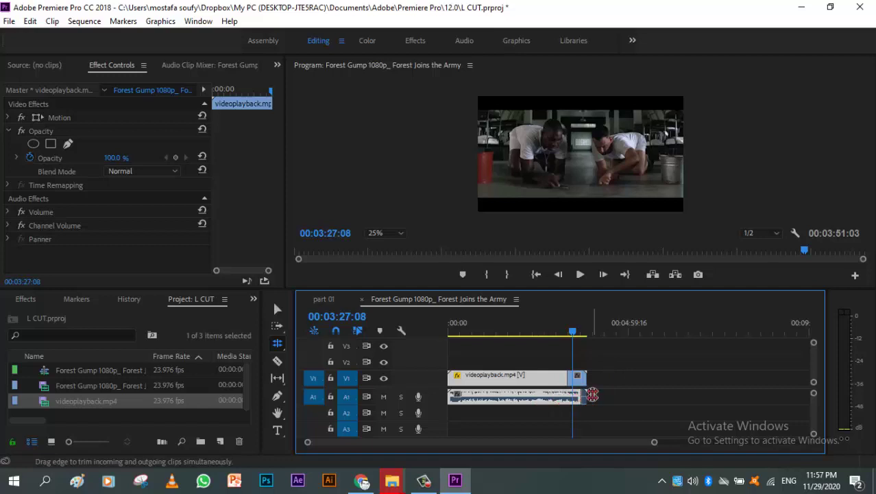
left_click_drag(592, 394, 587, 394)
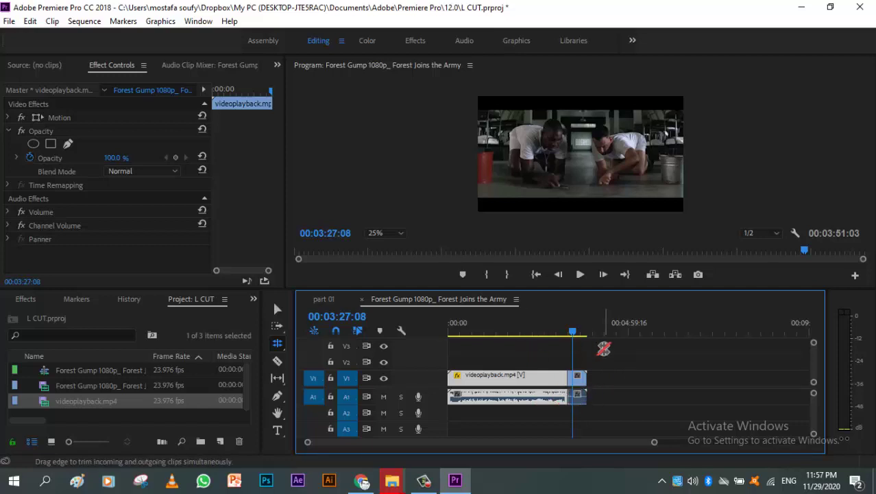
Cut videoplayback.mp4 at 00:03:10:15, removing its end segment, and move the Forest Gump clip against the new end
left_click_drag(573, 332, 561, 335)
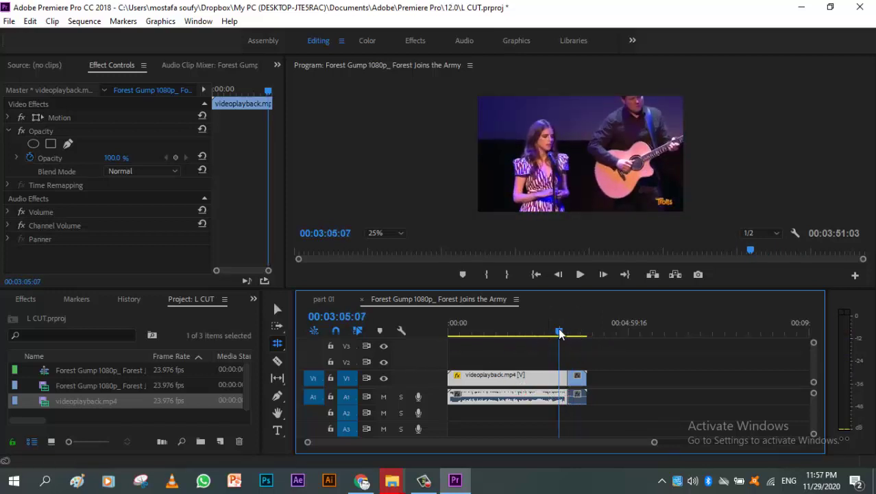
left_click_drag(559, 334, 563, 334)
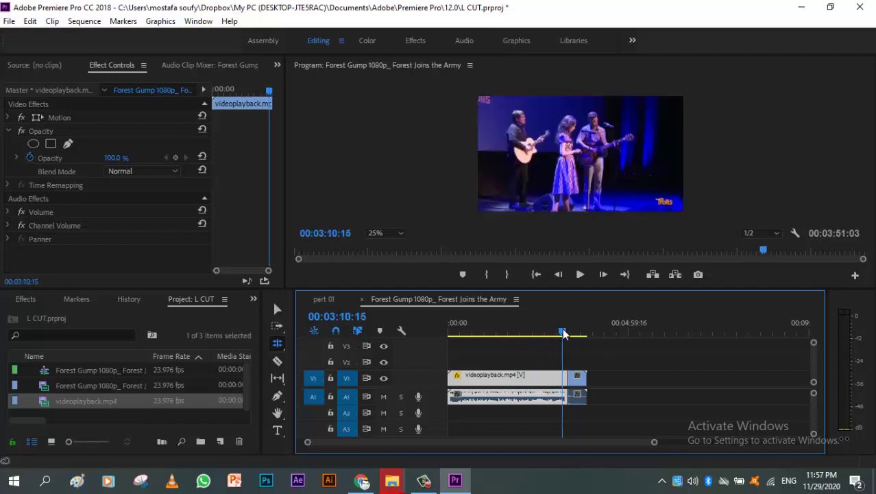
left_click(278, 361)
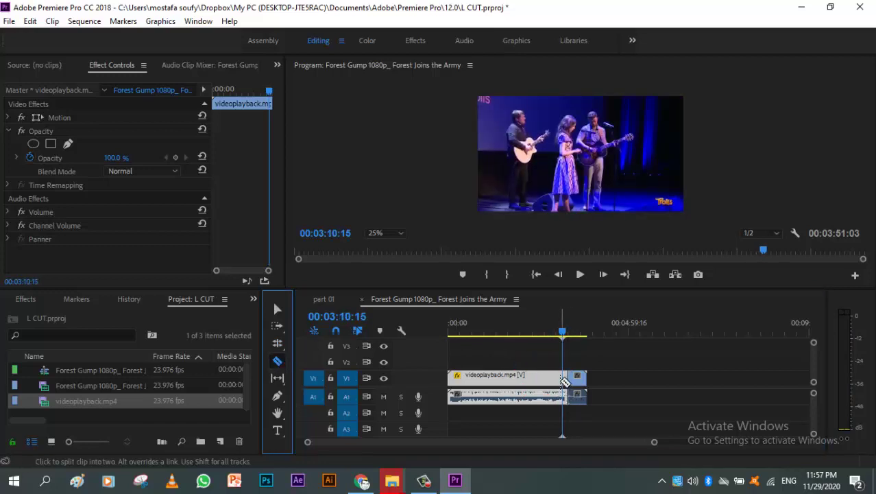
left_click(566, 381)
left_click(278, 309)
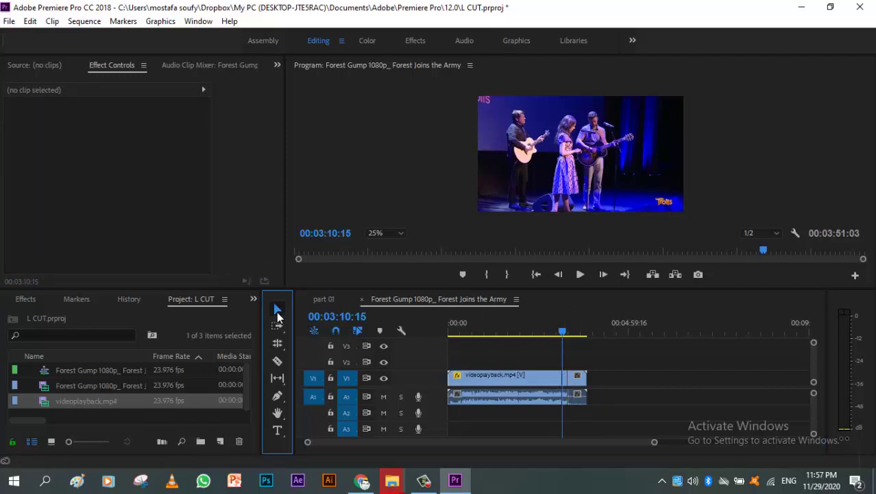
left_click(564, 379)
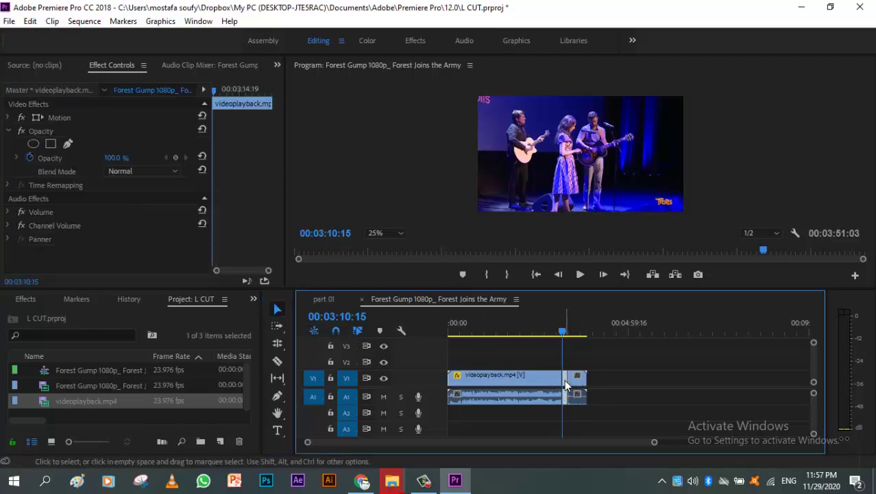
key("Delete")
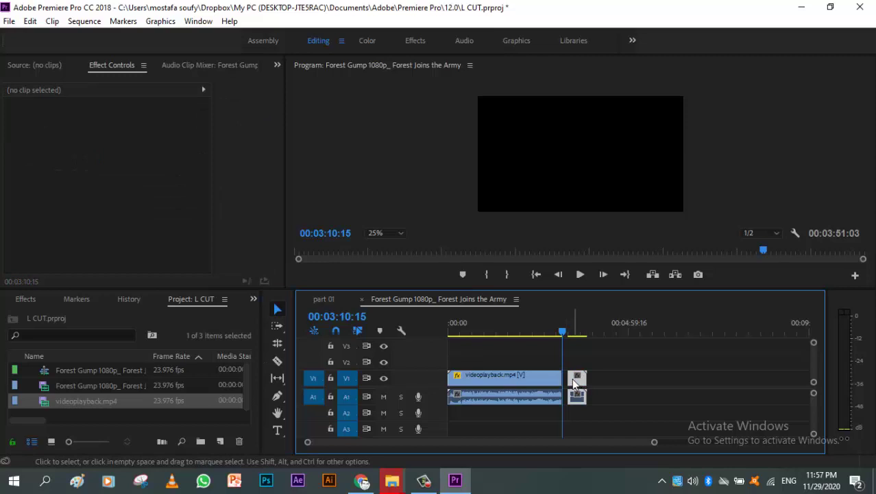
left_click_drag(574, 383, 568, 382)
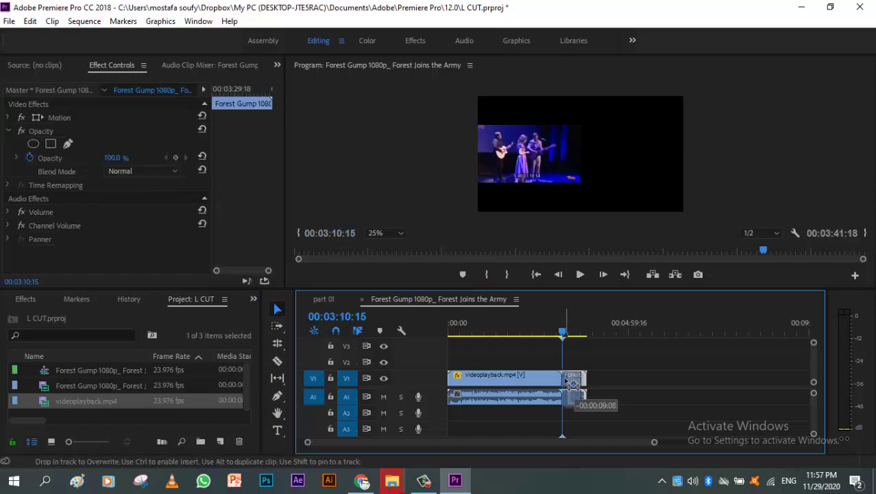
Use the Rolling Edit tool to extend only videoplayback.mp4's audio under the start of the Forest Gump picture, and play across the cut
left_click(277, 345)
left_click(276, 351)
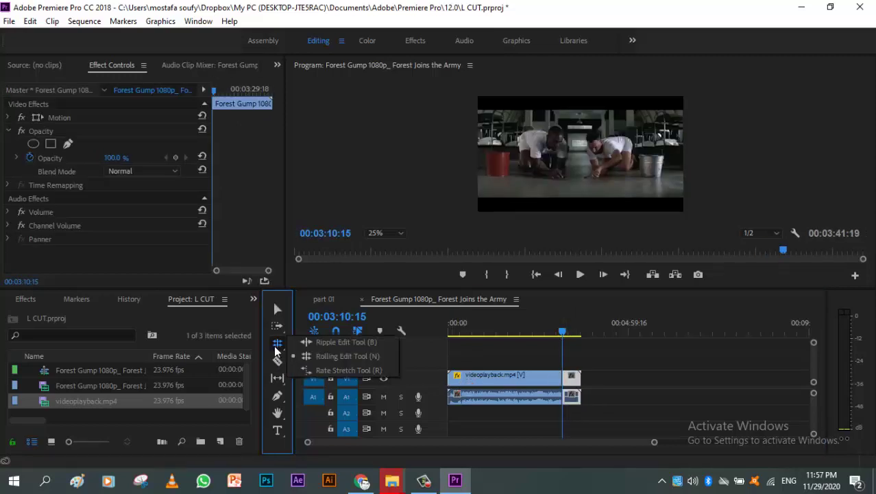
left_click(322, 355)
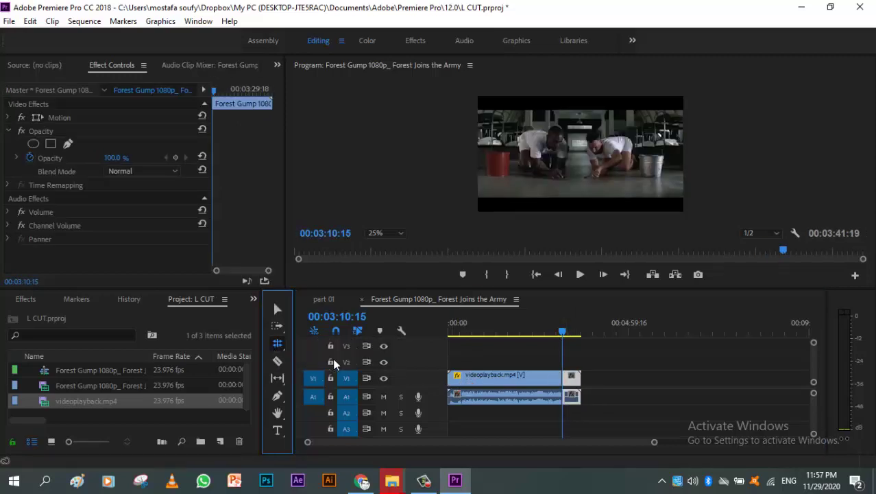
left_click(564, 396)
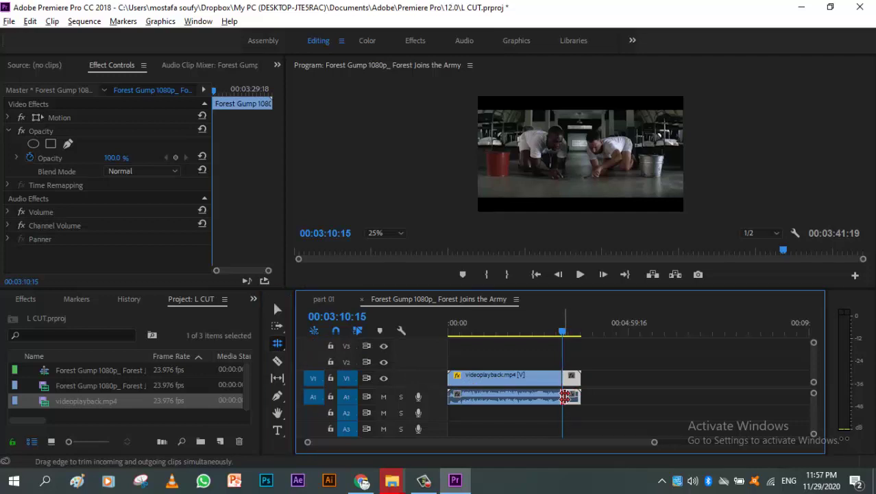
left_click_drag(563, 396, 571, 396)
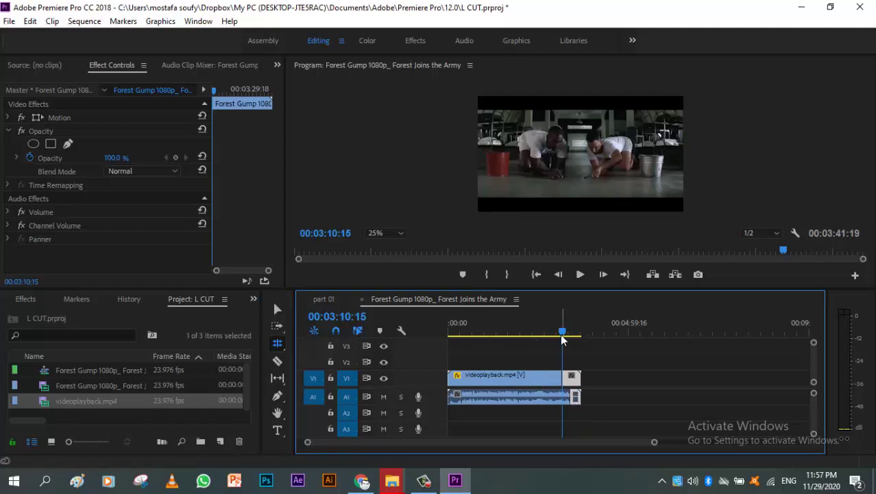
left_click_drag(562, 336, 559, 336)
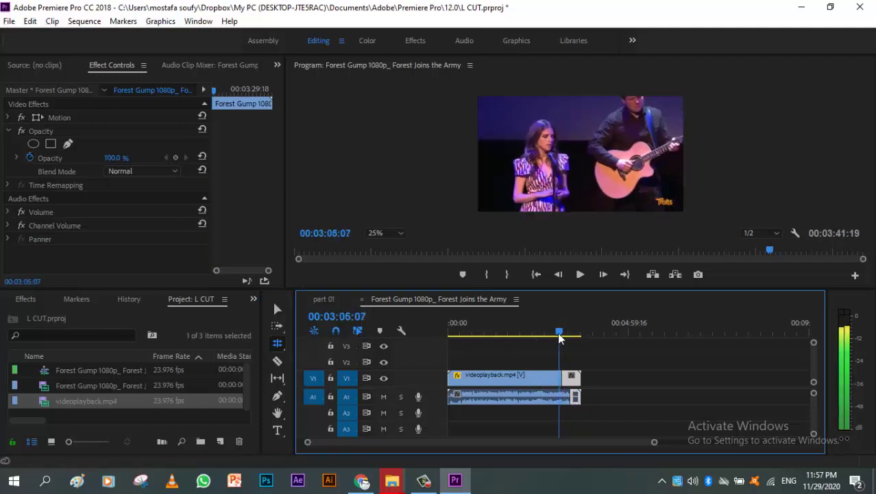
key("space")
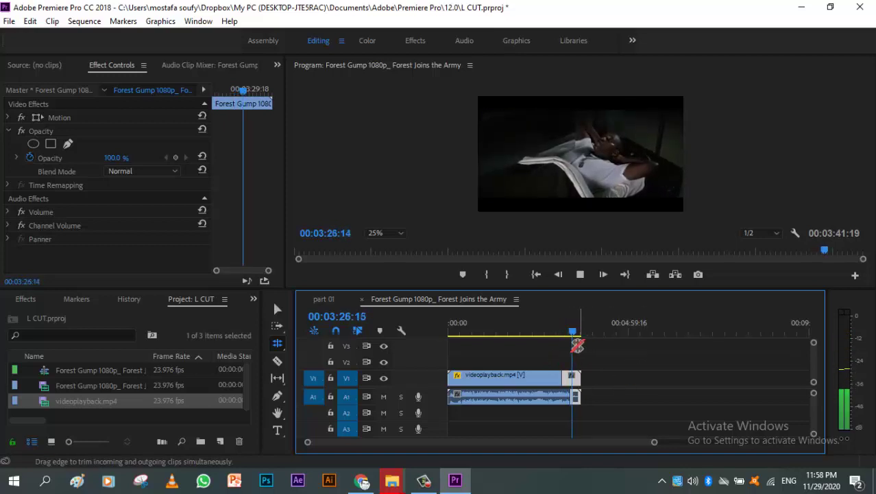
key("space")
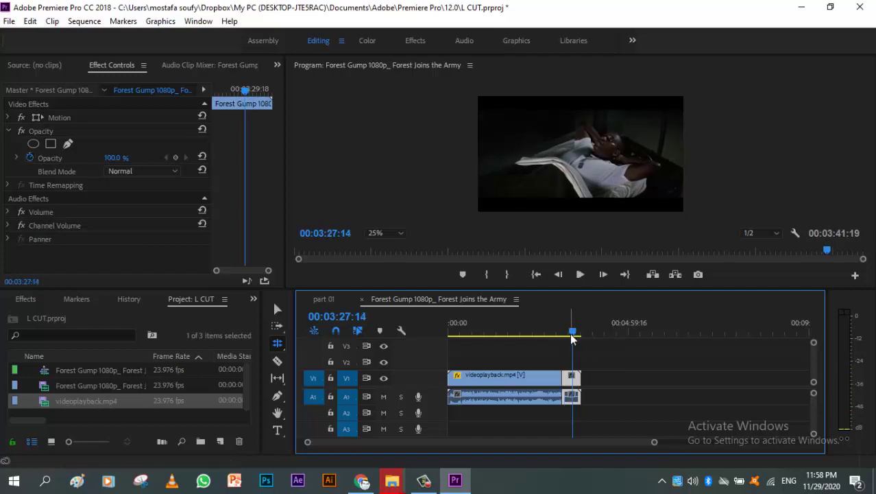
Cut the Forest Gump clip at 00:03:23:10, removing its first part, and move the remainder against the end of videoplayback.mp4
left_click(277, 360)
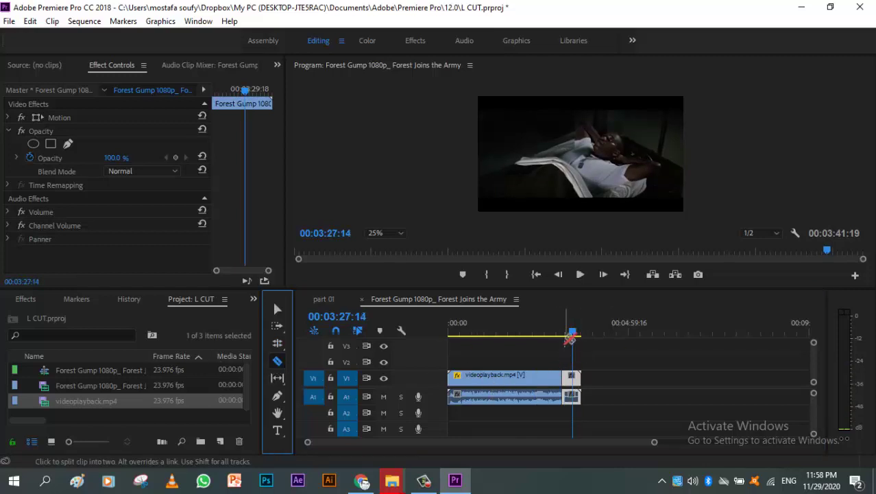
left_click_drag(574, 335, 571, 336)
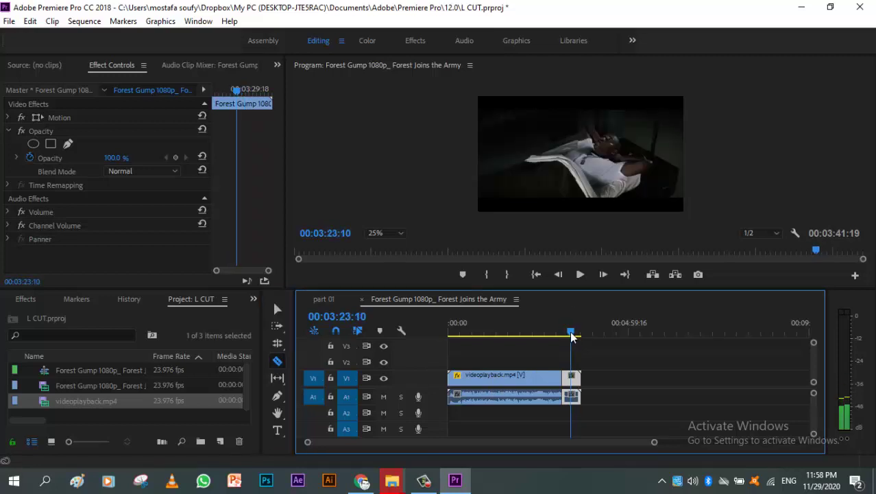
left_click(571, 379)
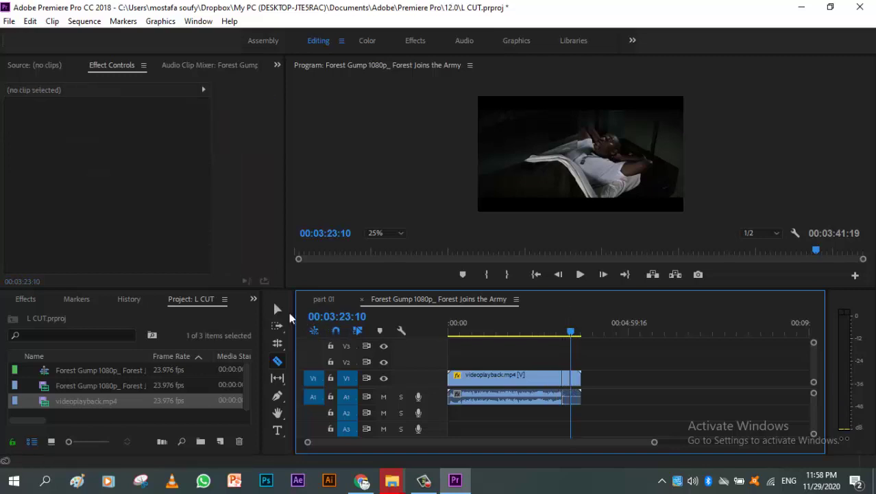
left_click(277, 310)
left_click(565, 384)
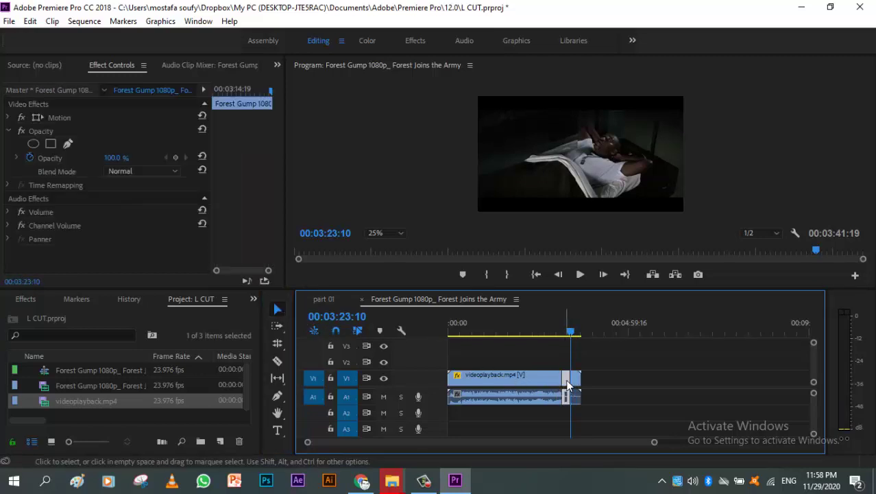
left_click(605, 375)
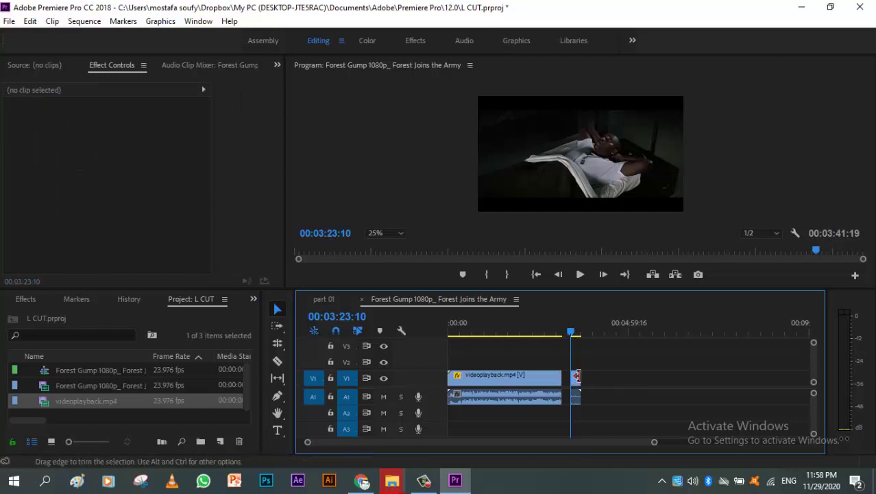
left_click_drag(578, 380, 573, 382)
left_click_drag(572, 335, 561, 334)
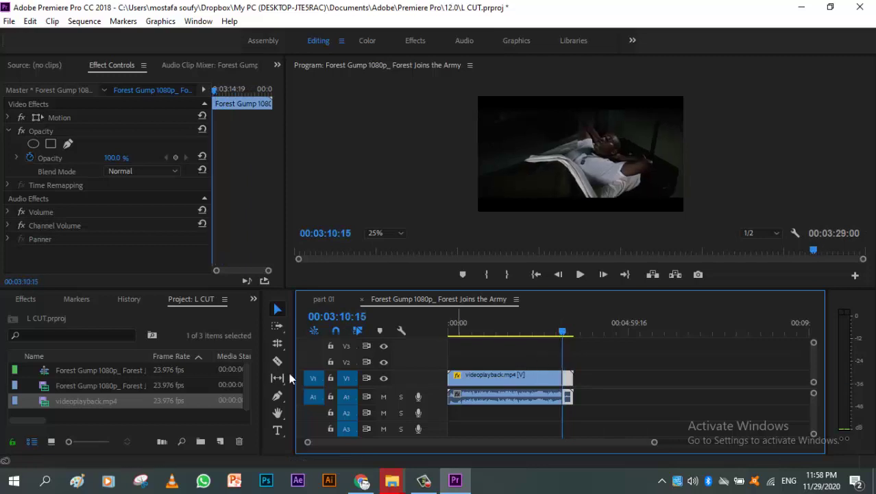
Roll only the audio cut later to about 00:03:15 with the Rolling Edit tool, extending videoplayback.mp4's sound under the Forest Gump picture, and preview it
left_click(277, 343)
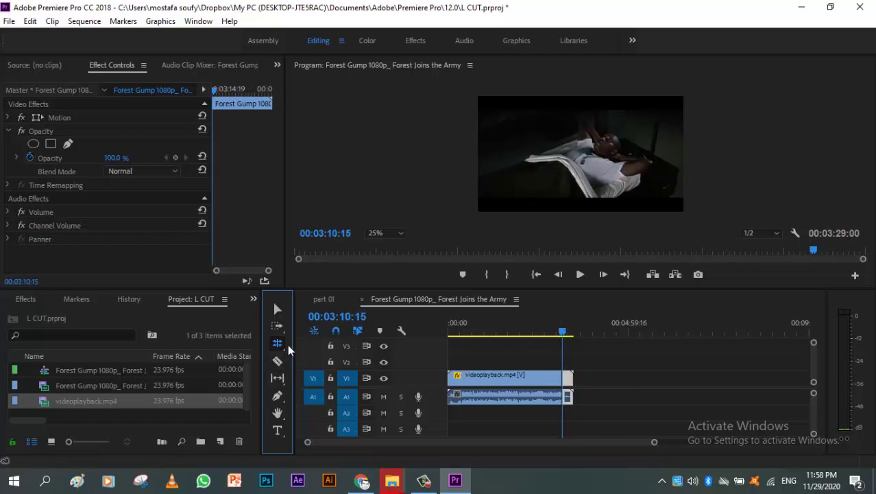
left_click(561, 398)
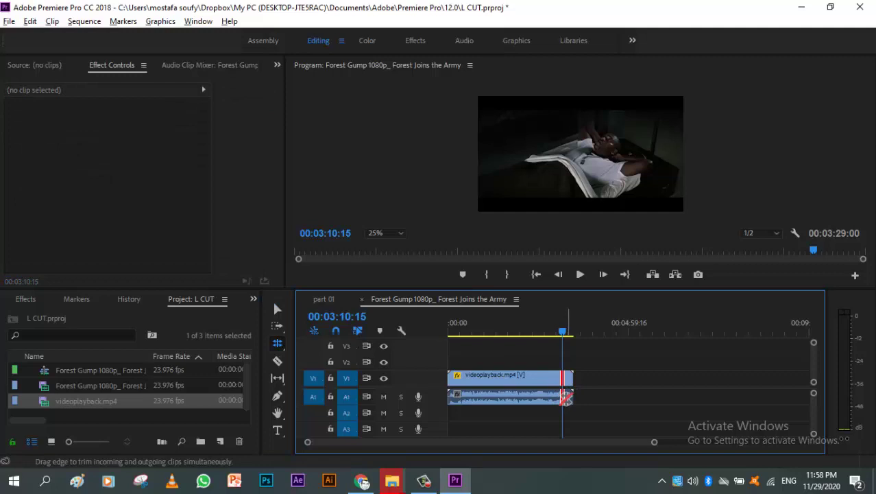
left_click_drag(564, 397, 574, 401)
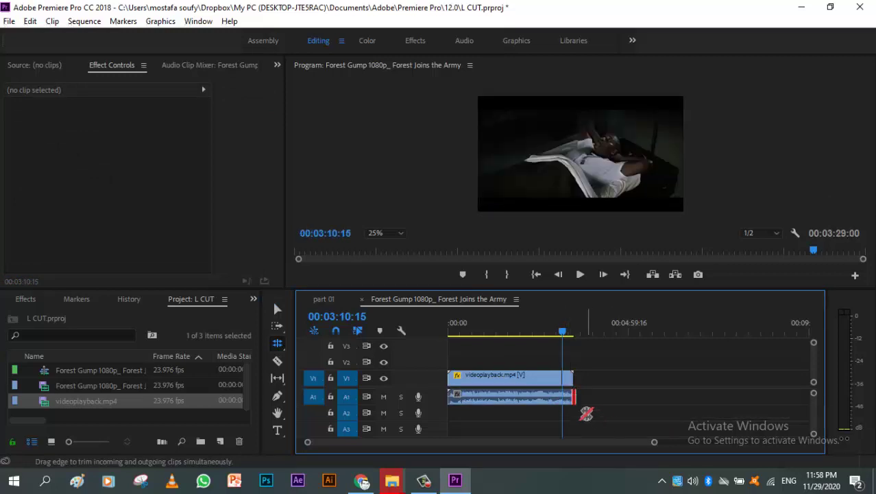
left_click_drag(655, 442, 516, 442)
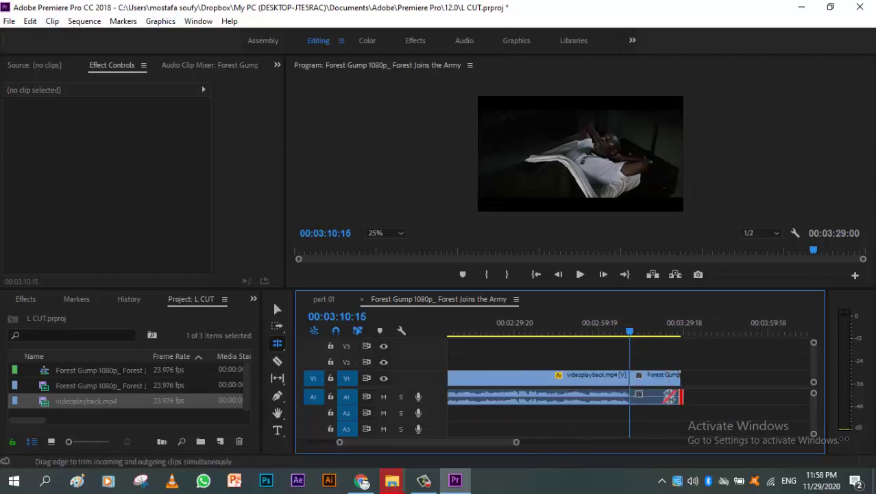
key("ctrl+z")
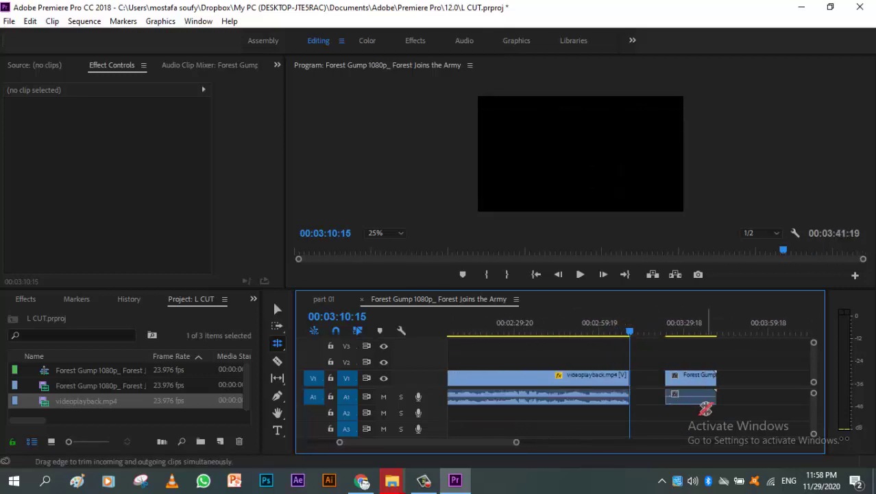
key("ctrl+shift+z")
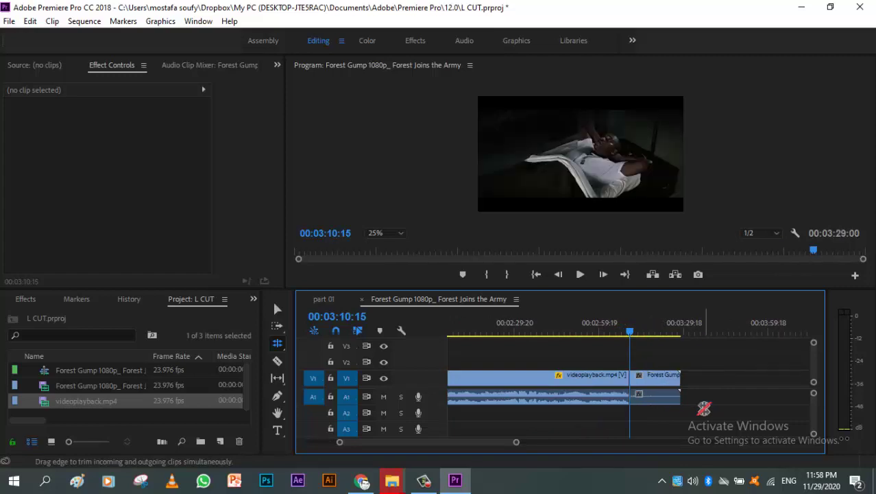
left_click(616, 392)
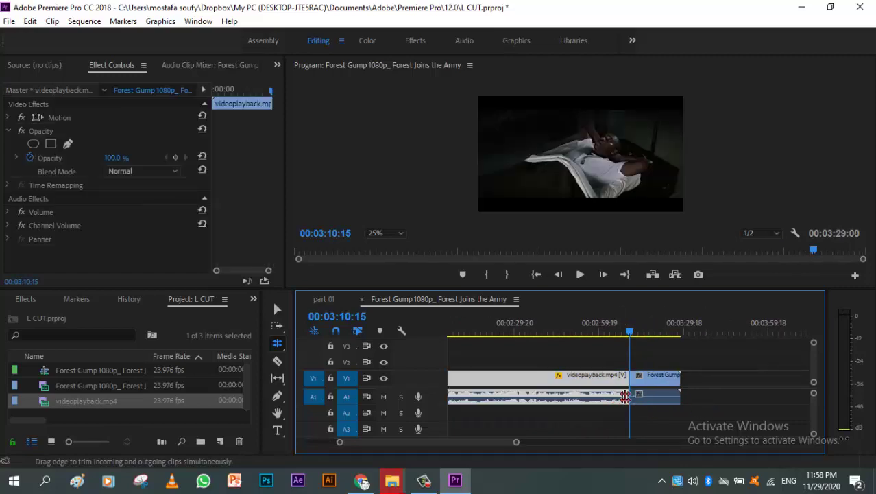
mouse_move(632, 397)
left_mouse_down()
mouse_move(662, 397)
mouse_move(647, 399)
left_mouse_up()
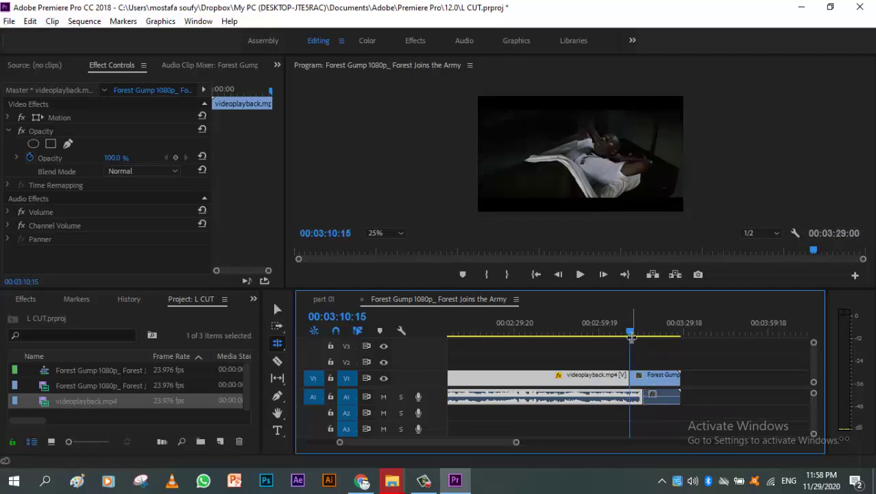
left_click_drag(632, 335, 621, 334)
key("space")
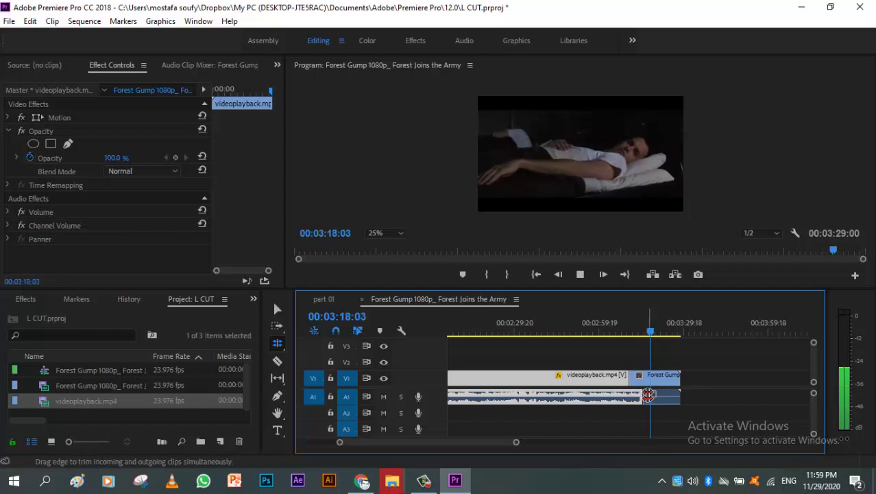
key("space")
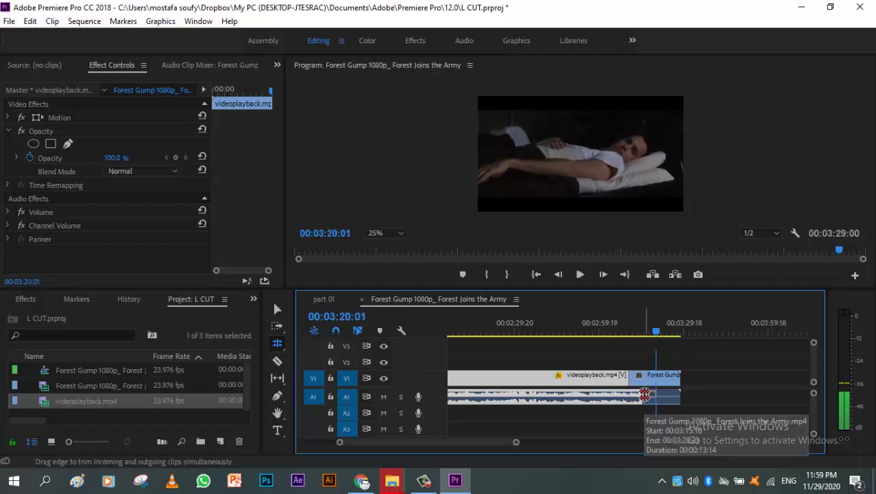
Roll the audio cut further to the playhead at about 00:03:20 and play the transition from before the picture cut
left_click_drag(645, 396, 654, 397)
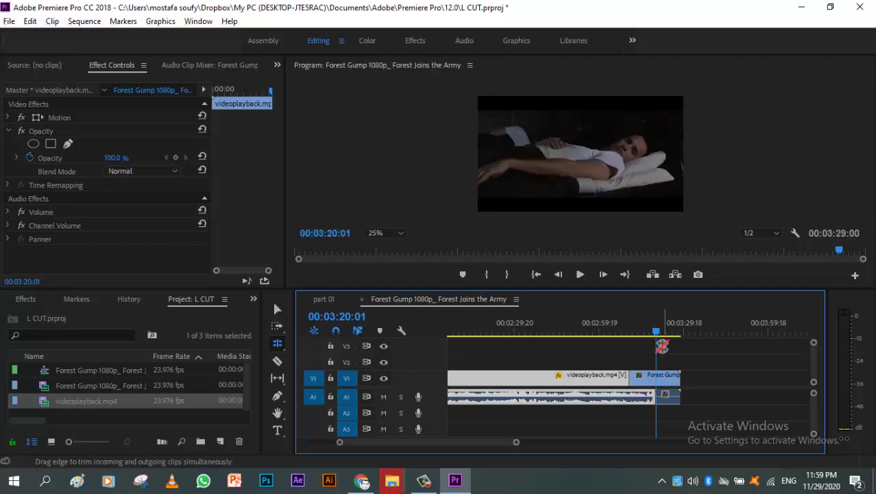
left_click_drag(656, 332, 617, 332)
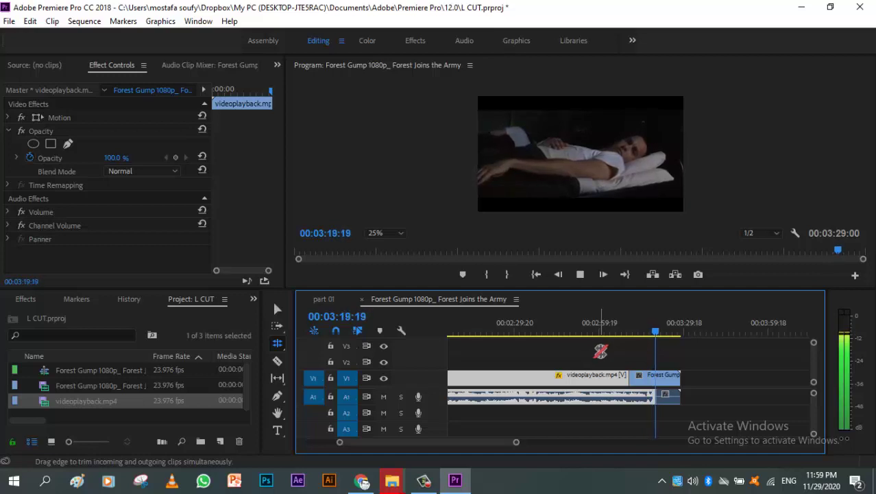
key("space")
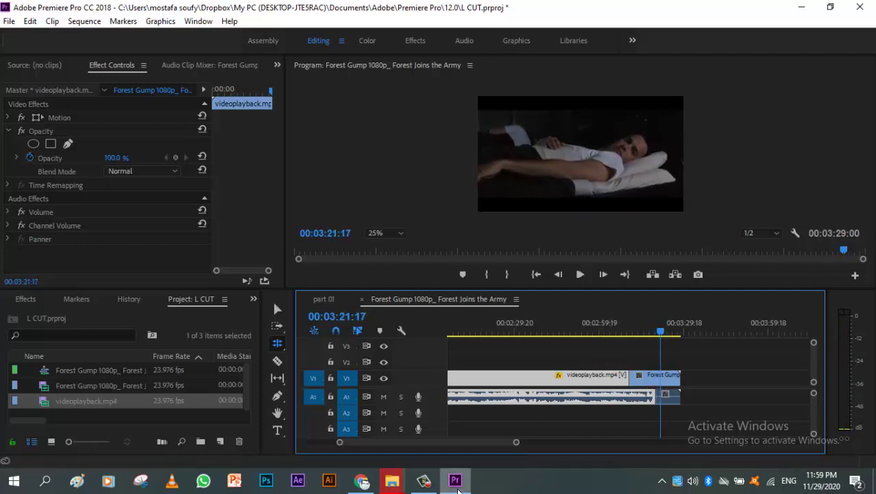
left_click(424, 481)
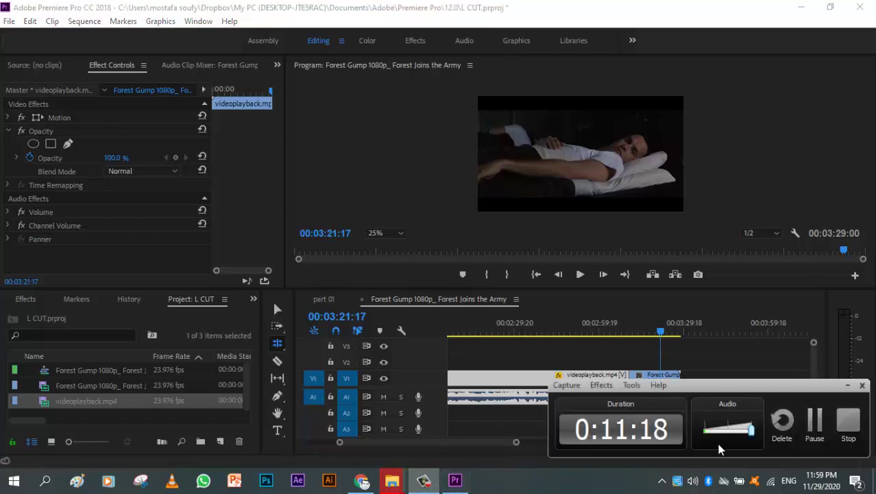